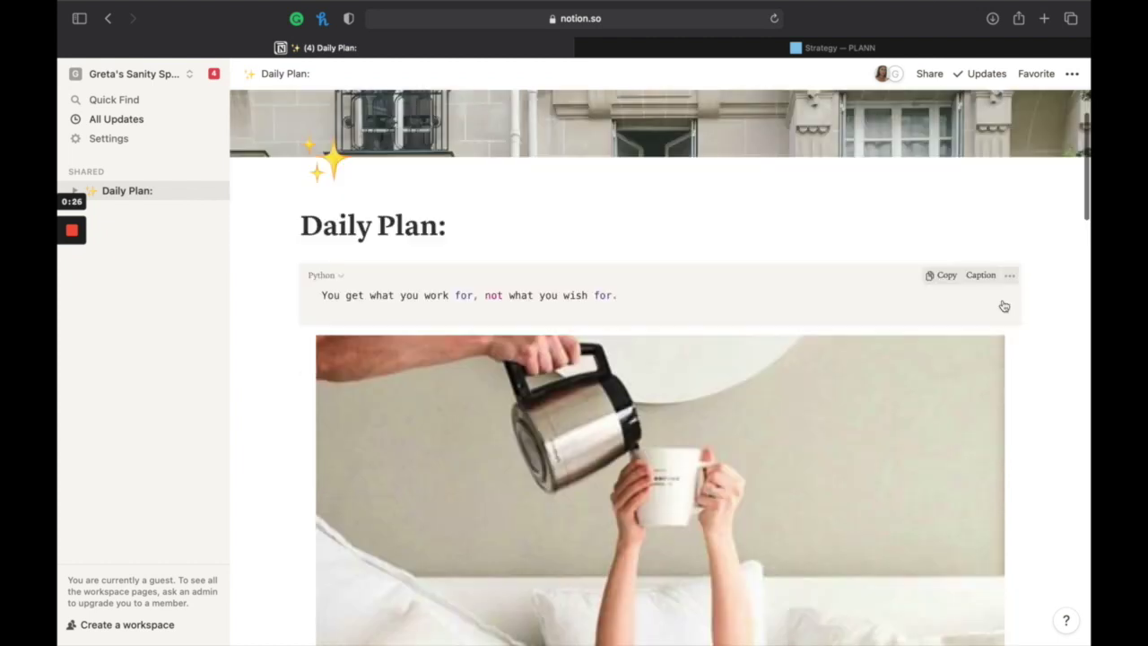
# Step: Look through the Daily Plan page from the cover, quote and photo down to the to-do lists
pyautogui.scroll(2, 866, 137)
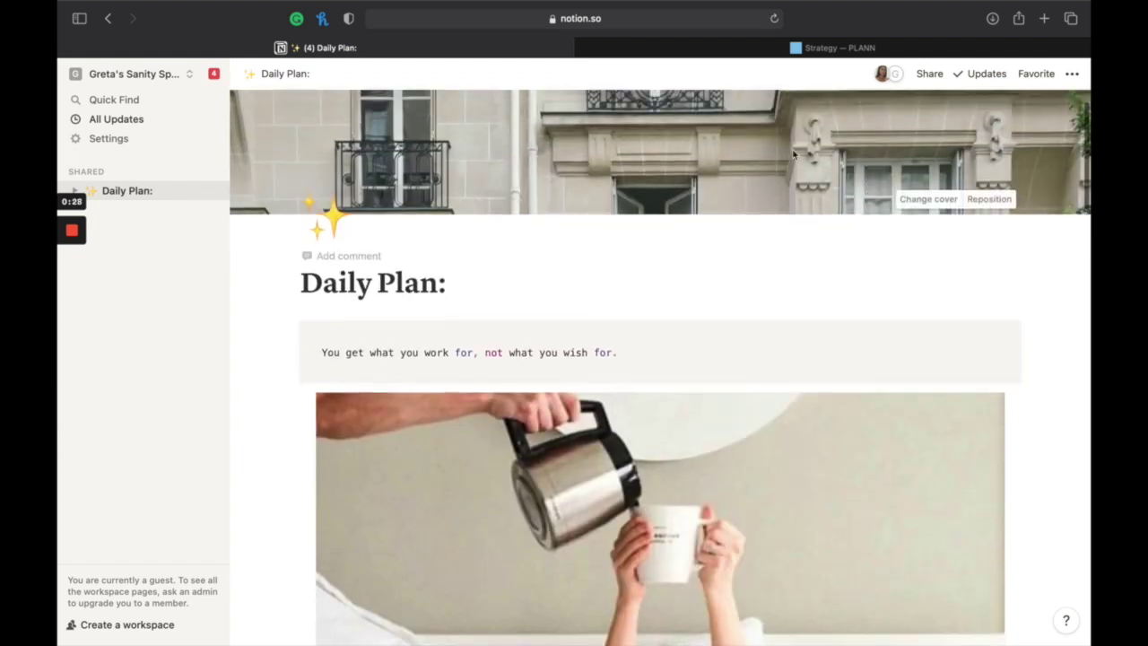
pyautogui.scroll(-5, 759, 235)
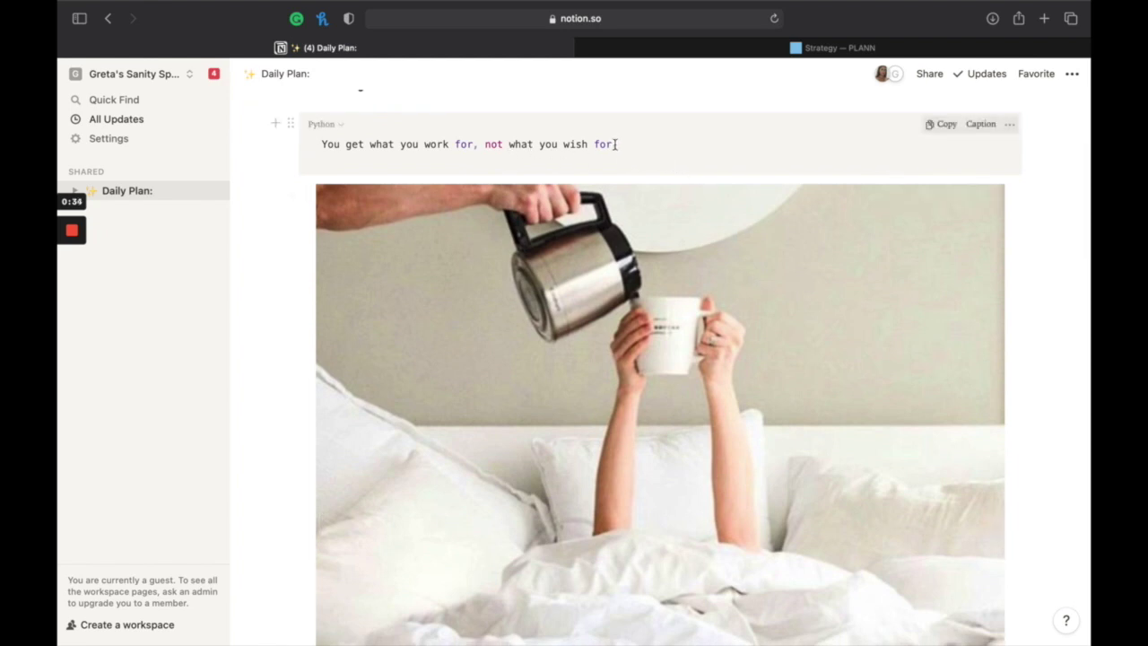
pyautogui.scroll(-4, 723, 257)
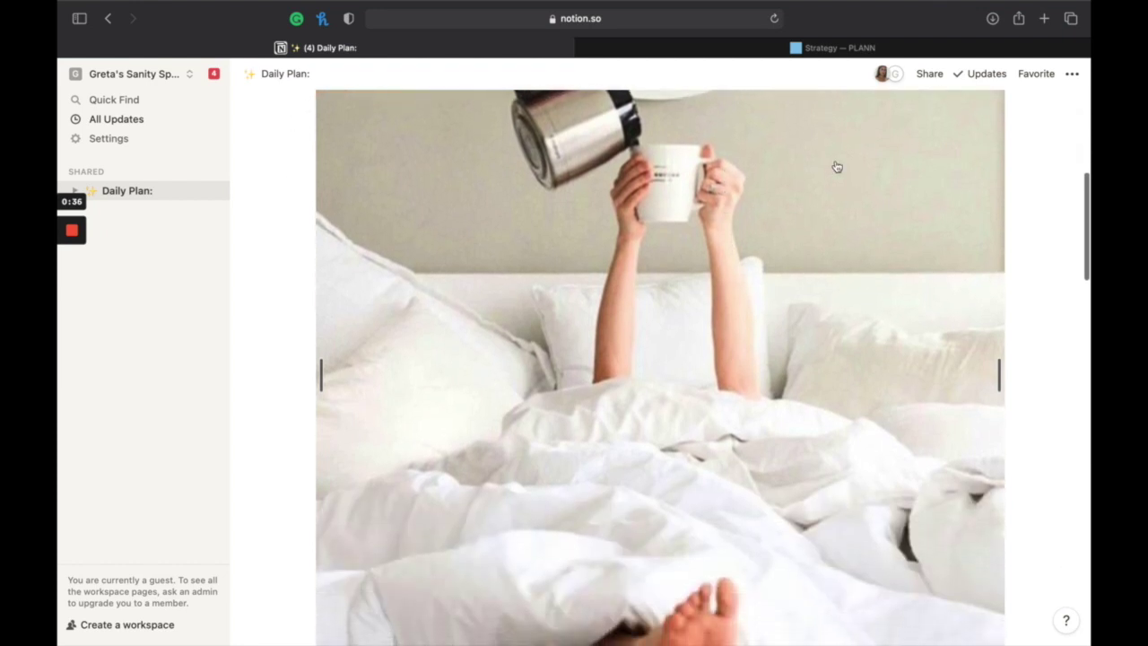
pyautogui.scroll(2, 764, 250)
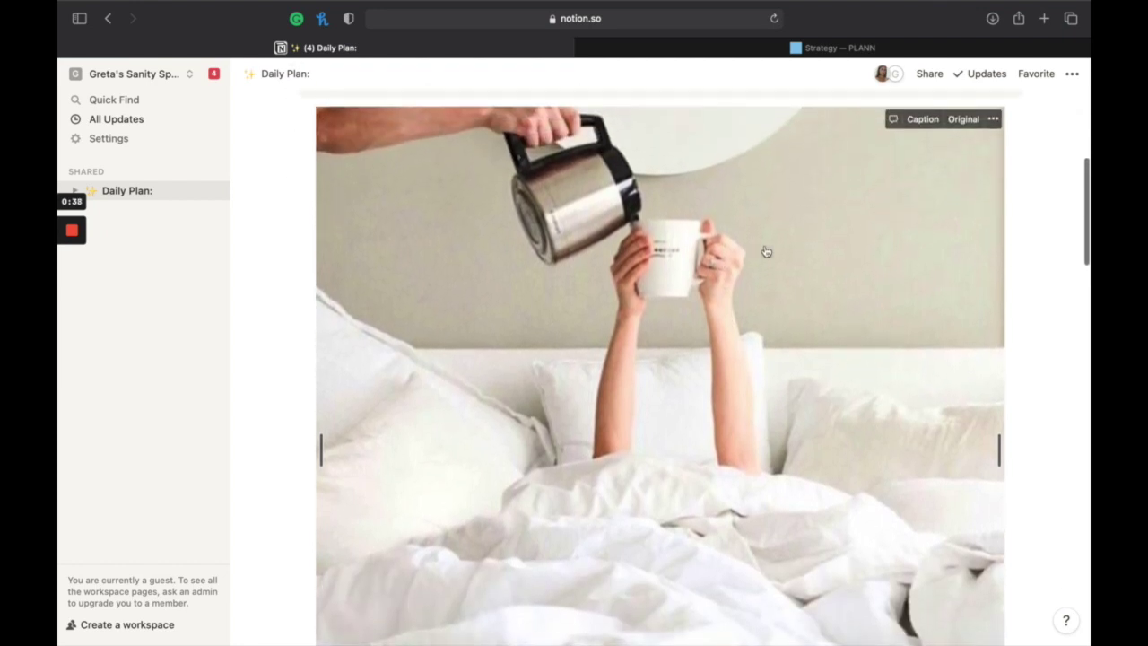
pyautogui.scroll(-1, 766, 252)
pyautogui.scroll(-1, 767, 252)
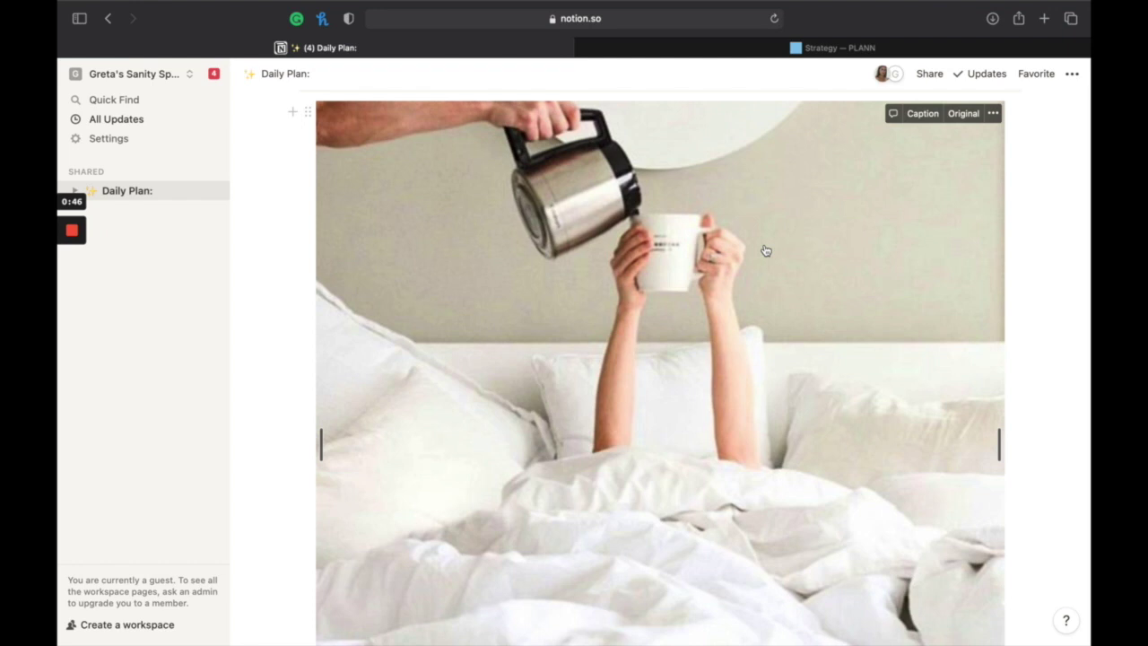
pyautogui.scroll(-2, 766, 250)
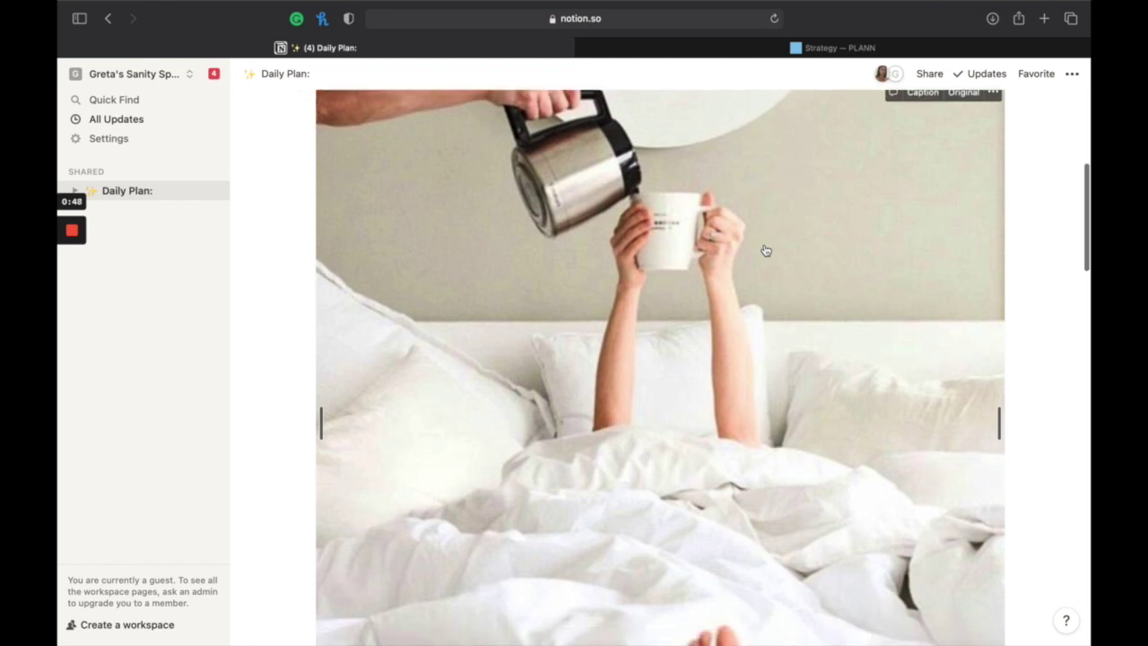
pyautogui.scroll(-5, 766, 251)
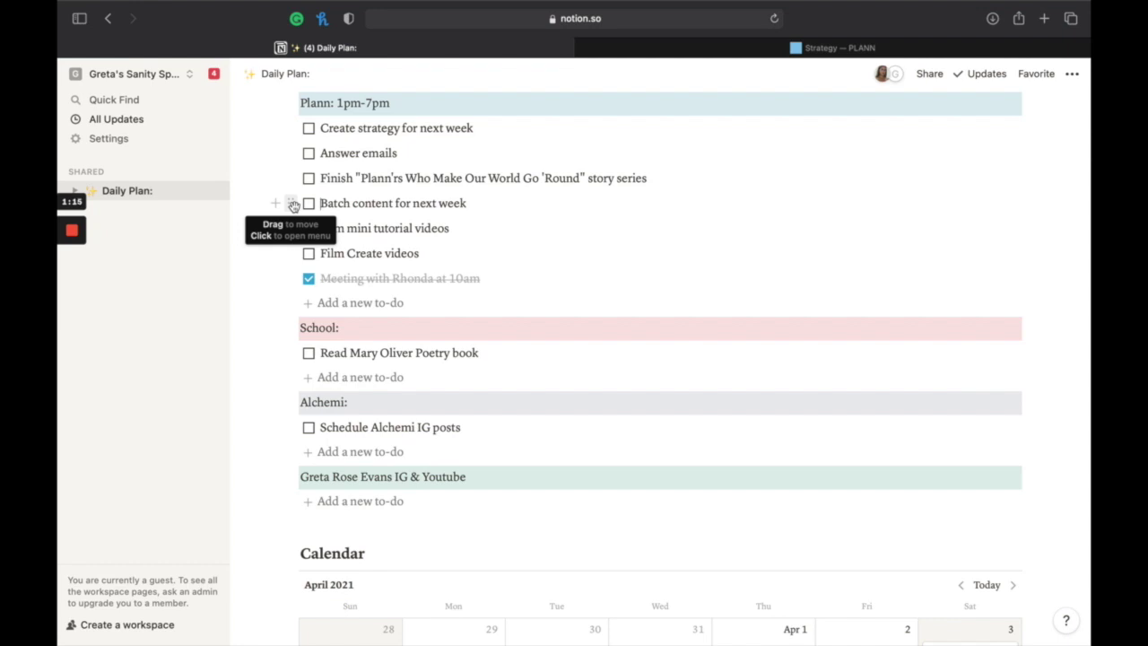
# Step: In the Plann to-do list, move "Batch content for next week" below "Create strategy for next week", followed by the two filming tasks above "Answer emails"
pyautogui.moveTo(293, 205); pyautogui.dragTo(298, 151)
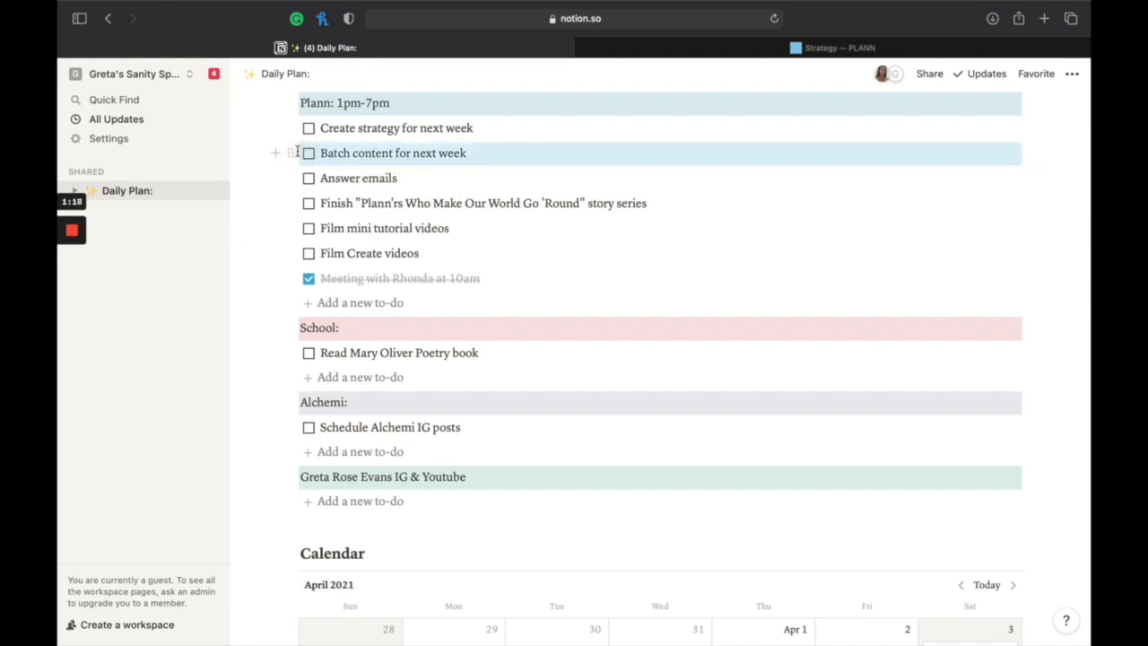
pyautogui.click(409, 153)
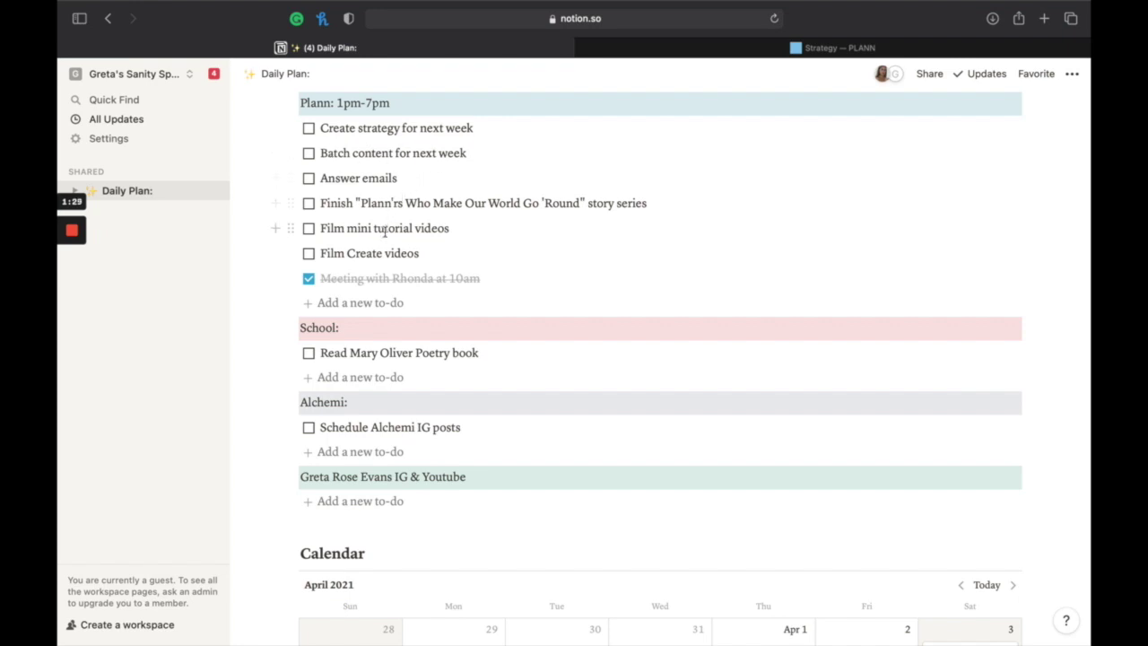
pyautogui.moveTo(289, 253); pyautogui.dragTo(314, 173)
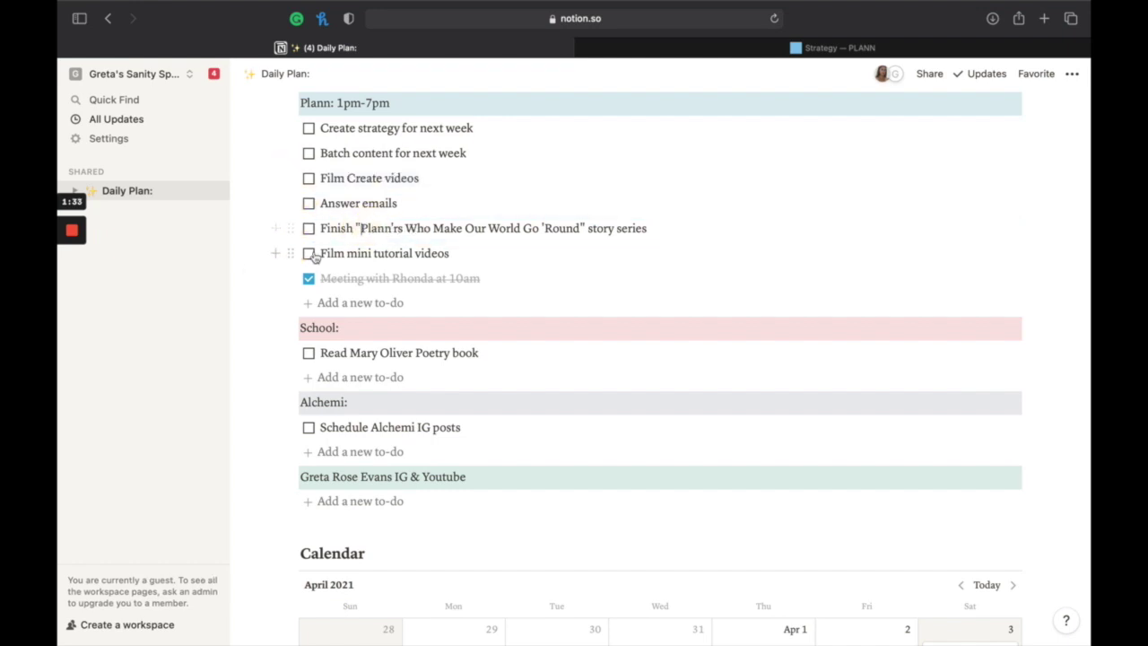
pyautogui.moveTo(289, 254); pyautogui.dragTo(381, 177)
pyautogui.click(383, 178)
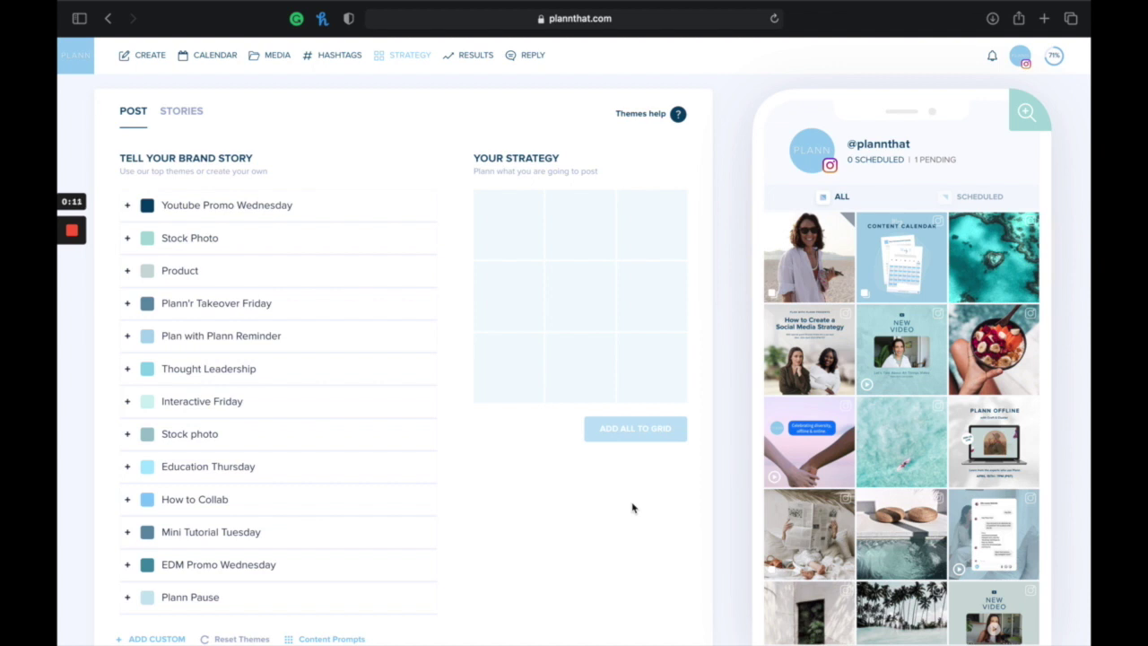
# Step: Add the Plan with Plann Reminder theme to the post strategy
pyautogui.click(129, 336)
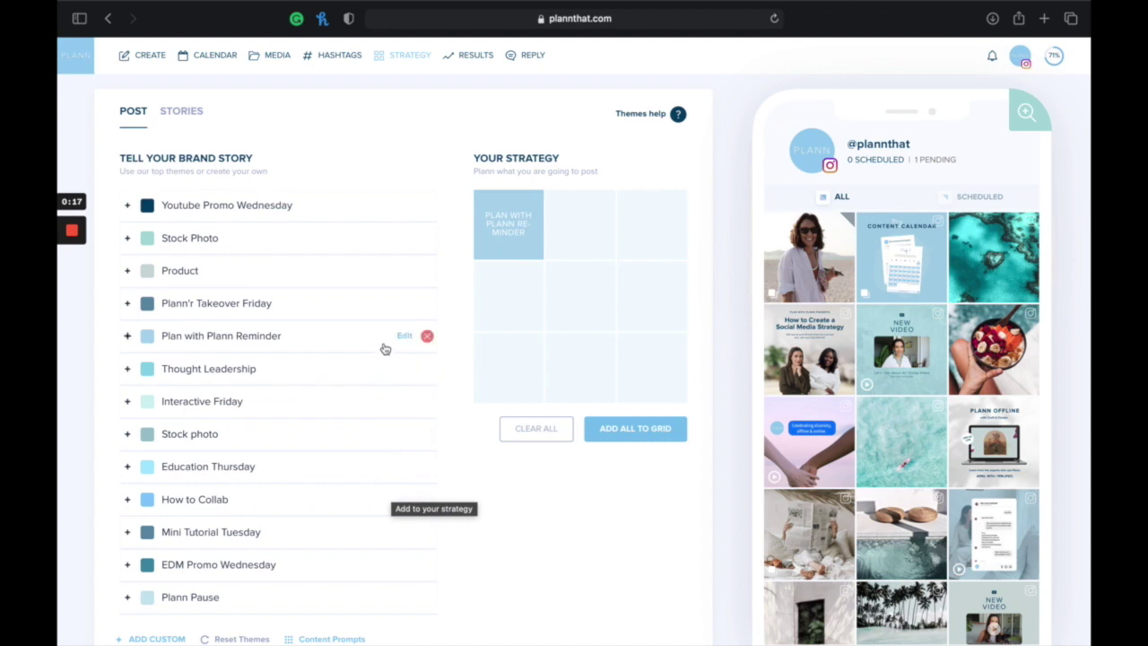
pyautogui.scroll(-2, 385, 349)
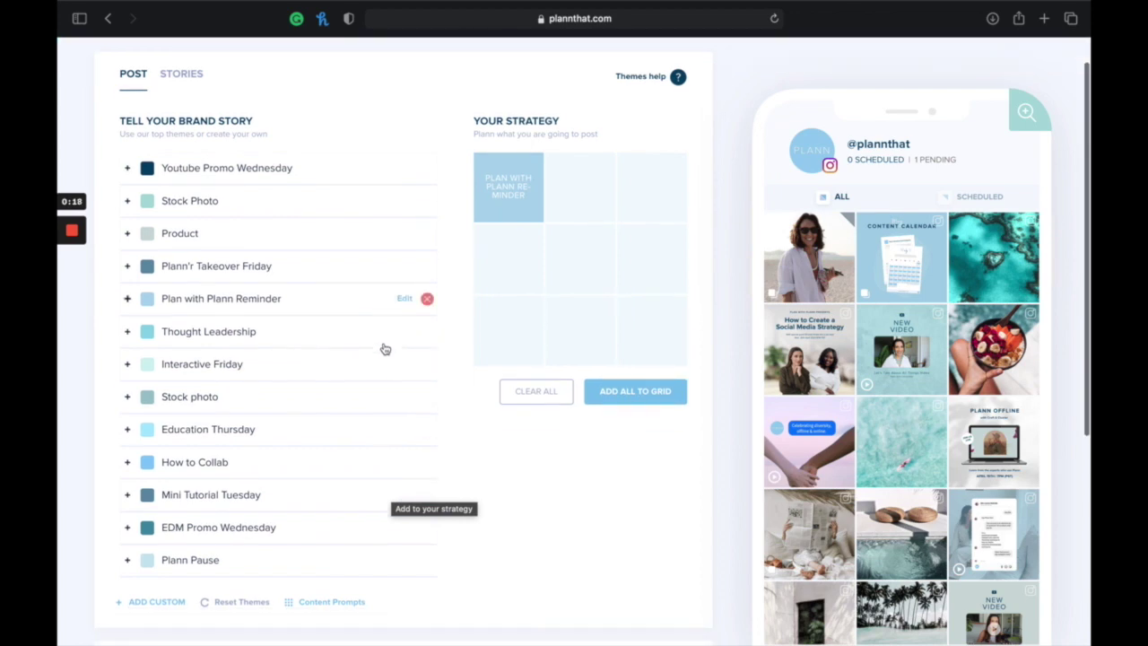
pyautogui.click(155, 605)
pyautogui.click(478, 252)
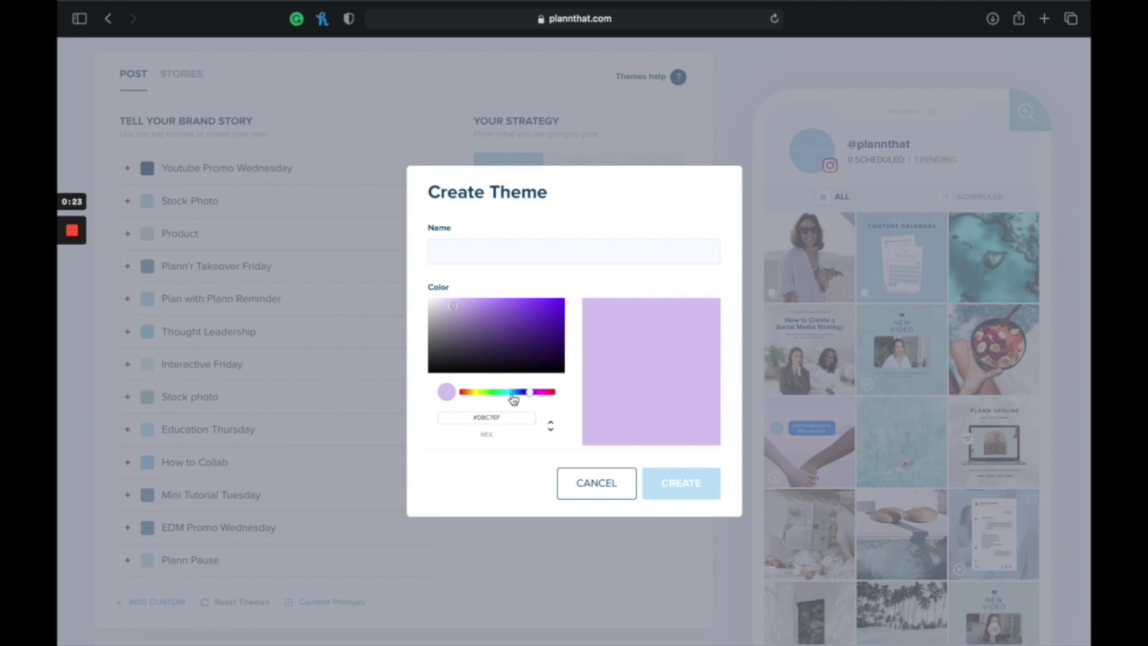
pyautogui.click(584, 482)
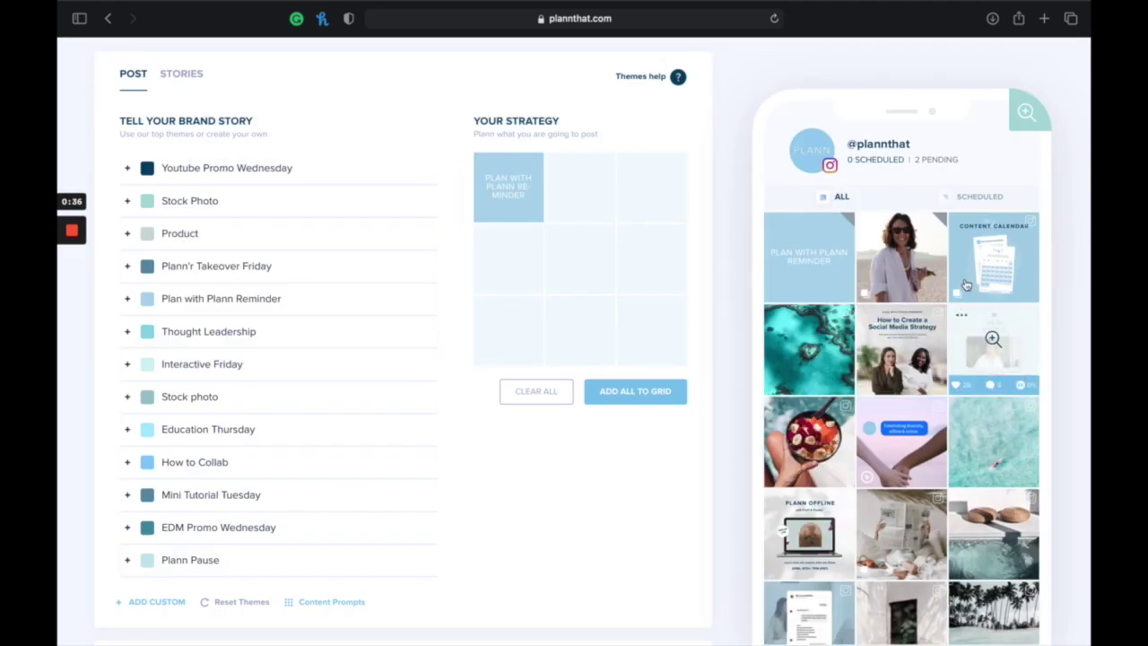
pyautogui.moveTo(966, 286); pyautogui.dragTo(994, 296)
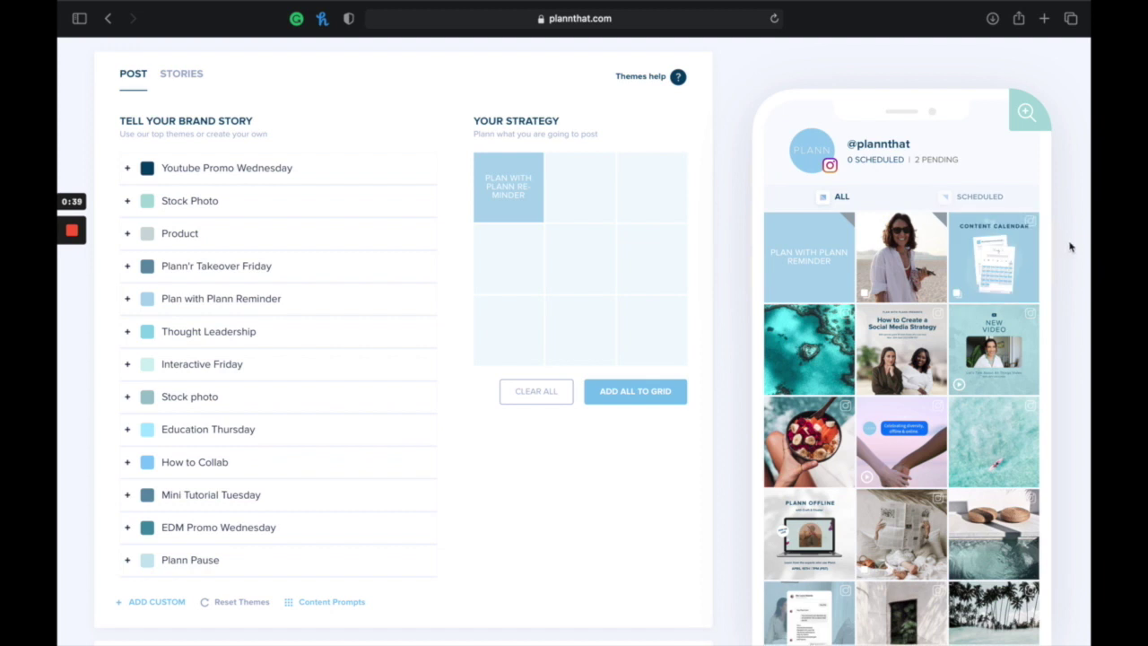
pyautogui.moveTo(911, 376)
pyautogui.moveTo(392, 330)
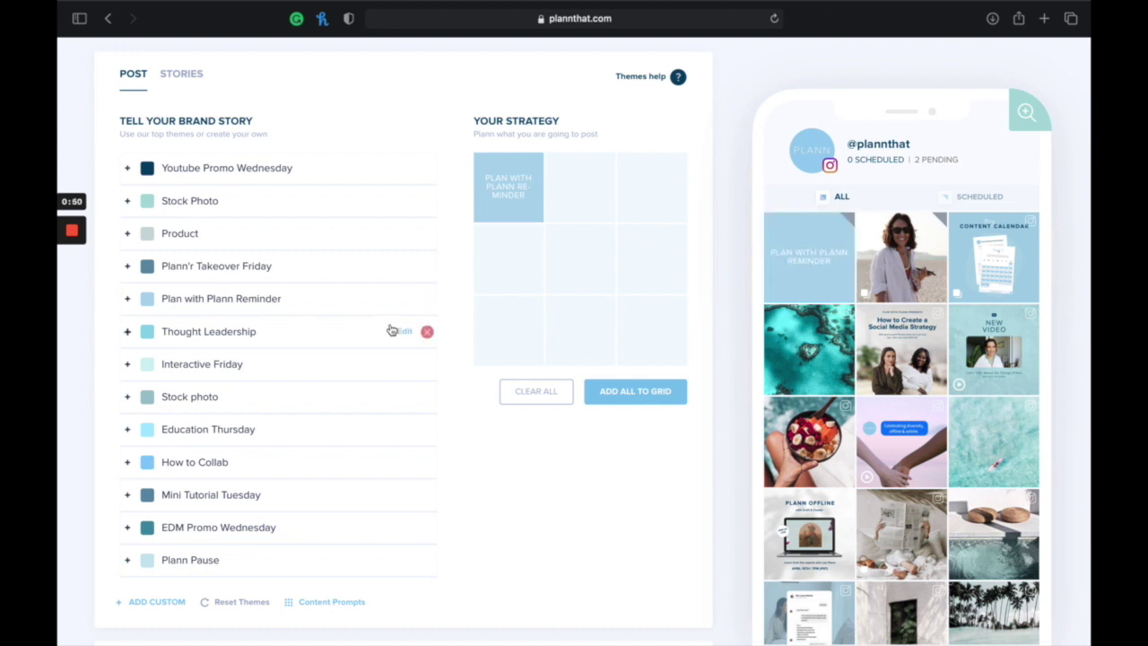
# Step: Add the Plann Pause theme to the strategy and place it in the feed preview directly after Plan with Plann Reminder
pyautogui.click(127, 560)
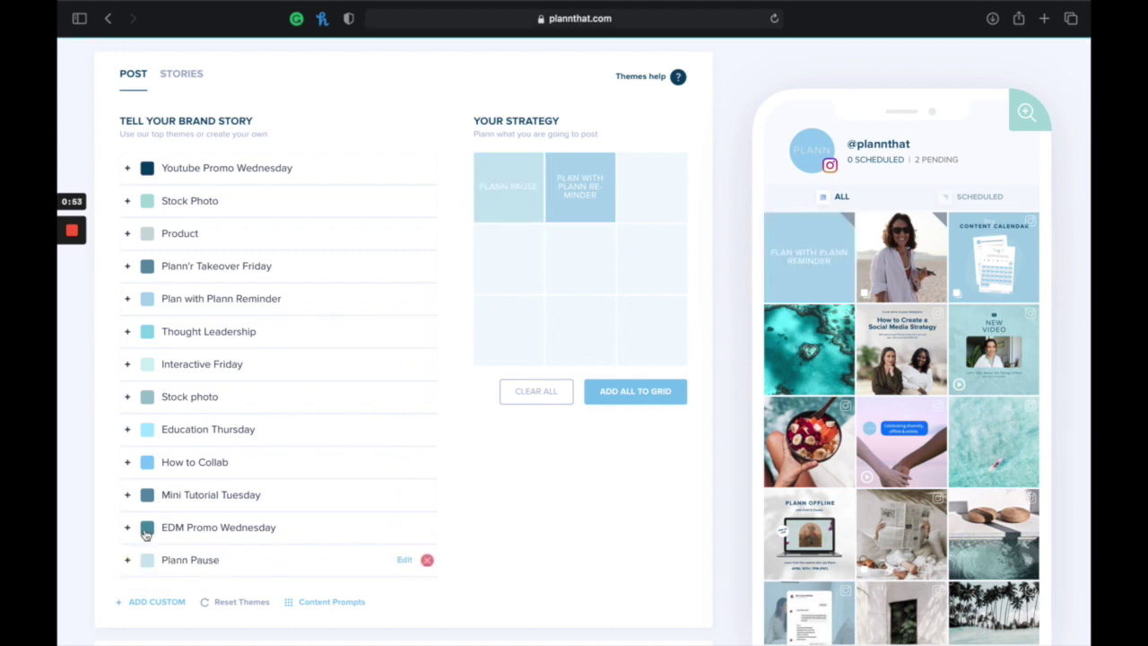
pyautogui.moveTo(504, 200); pyautogui.dragTo(910, 278)
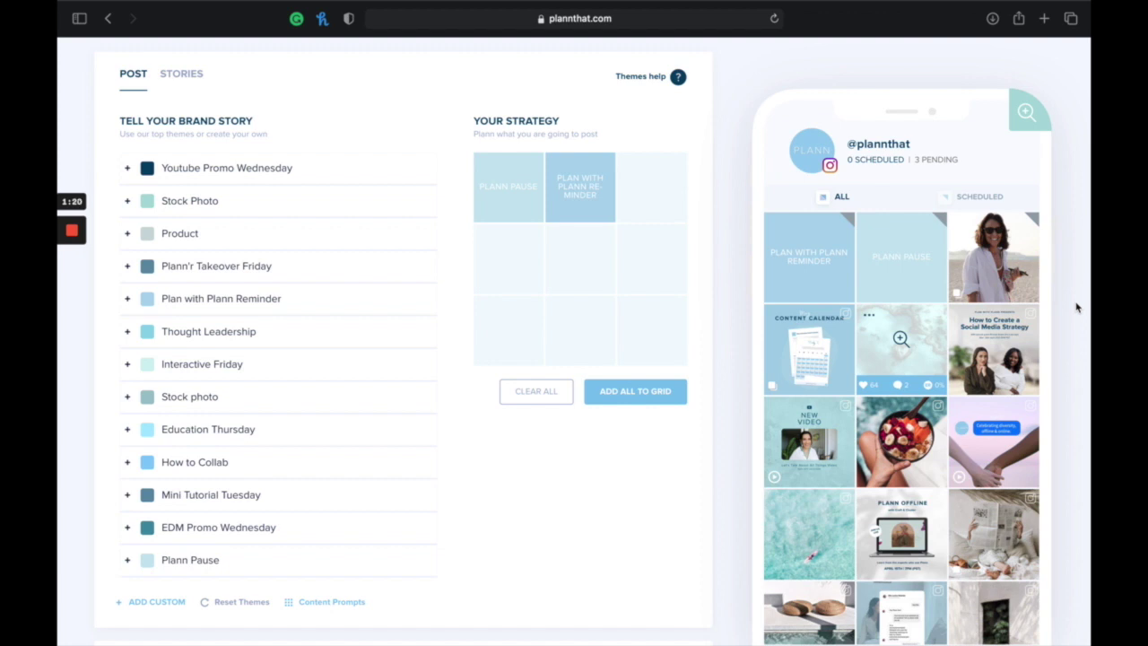
pyautogui.moveTo(1014, 249)
pyautogui.moveTo(988, 249); pyautogui.dragTo(1014, 260)
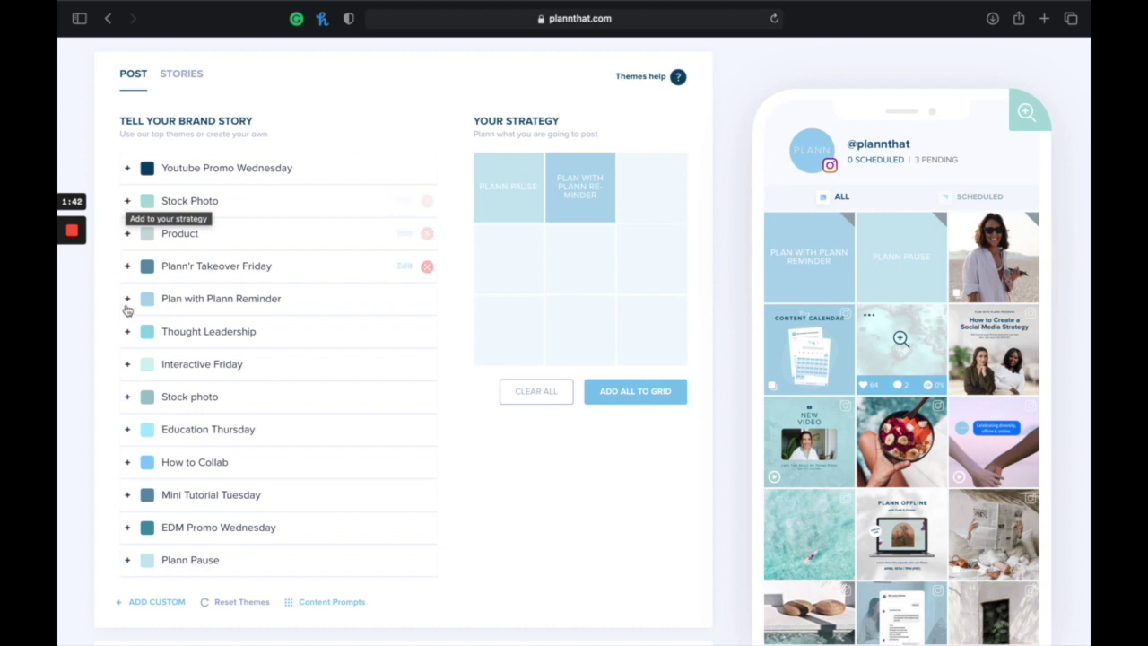
# Step: Add the Stock photo theme to the strategy and place it at the first position of the feed preview
pyautogui.click(131, 398)
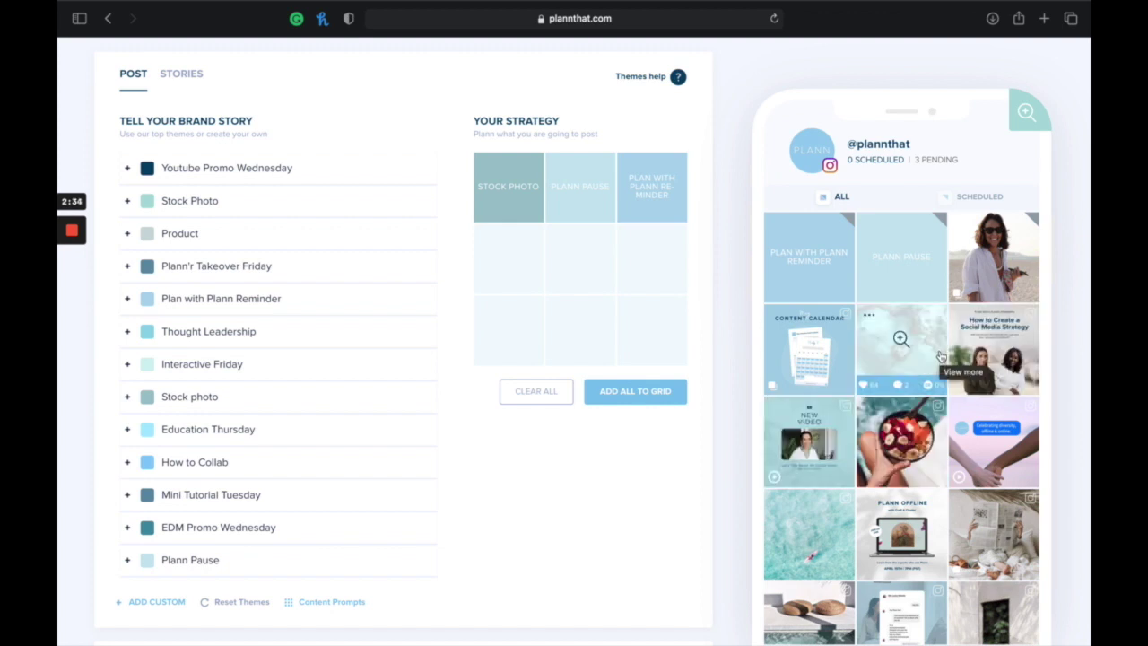
pyautogui.scroll(-1, 940, 356)
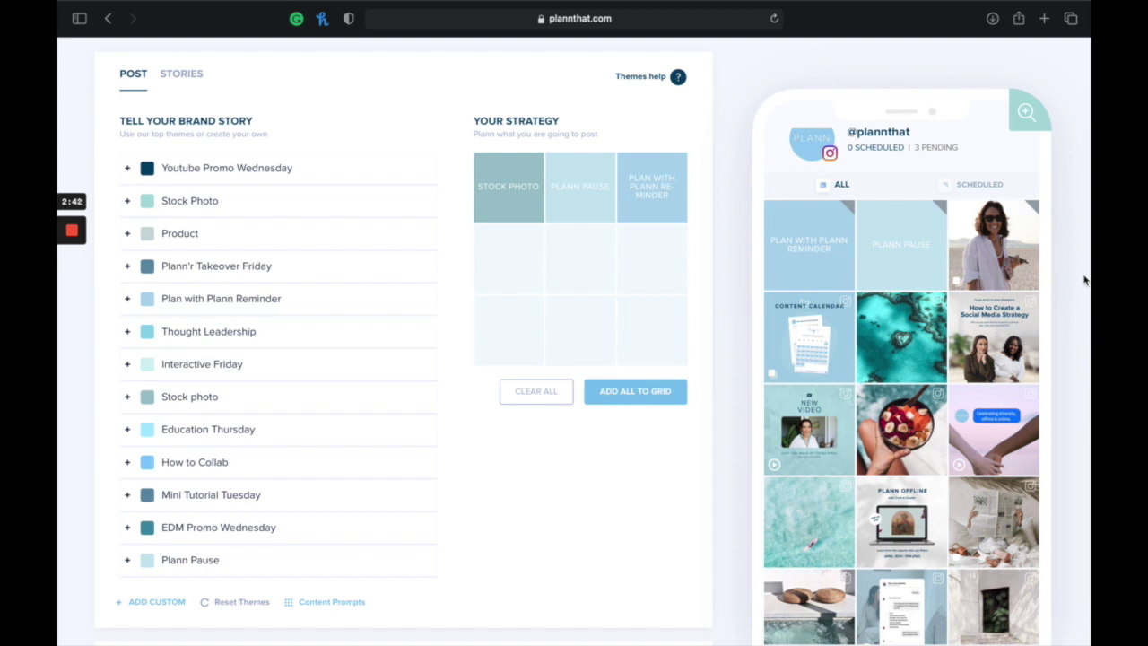
pyautogui.scroll(-2, 1046, 317)
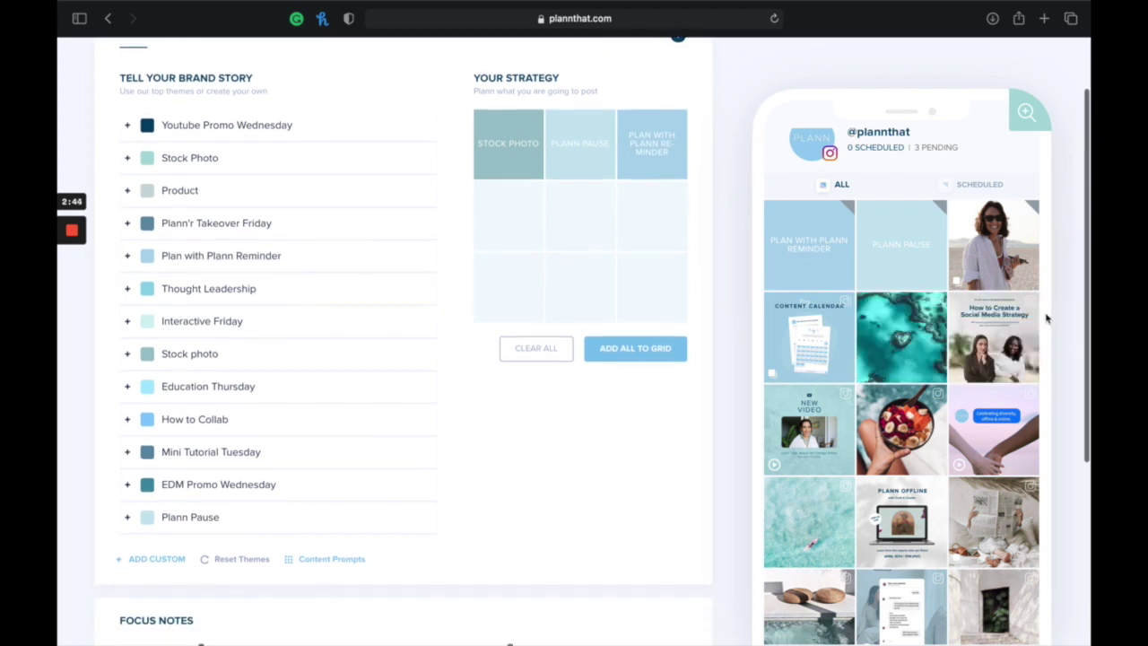
pyautogui.scroll(-2, 992, 300)
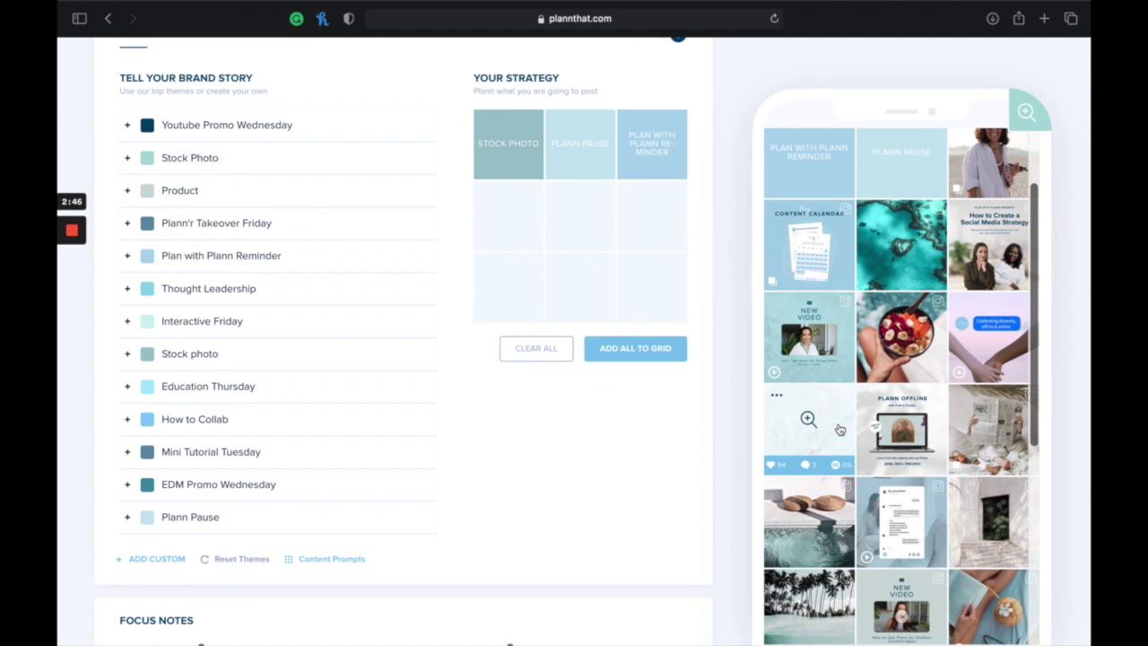
pyautogui.scroll(-2, 996, 422)
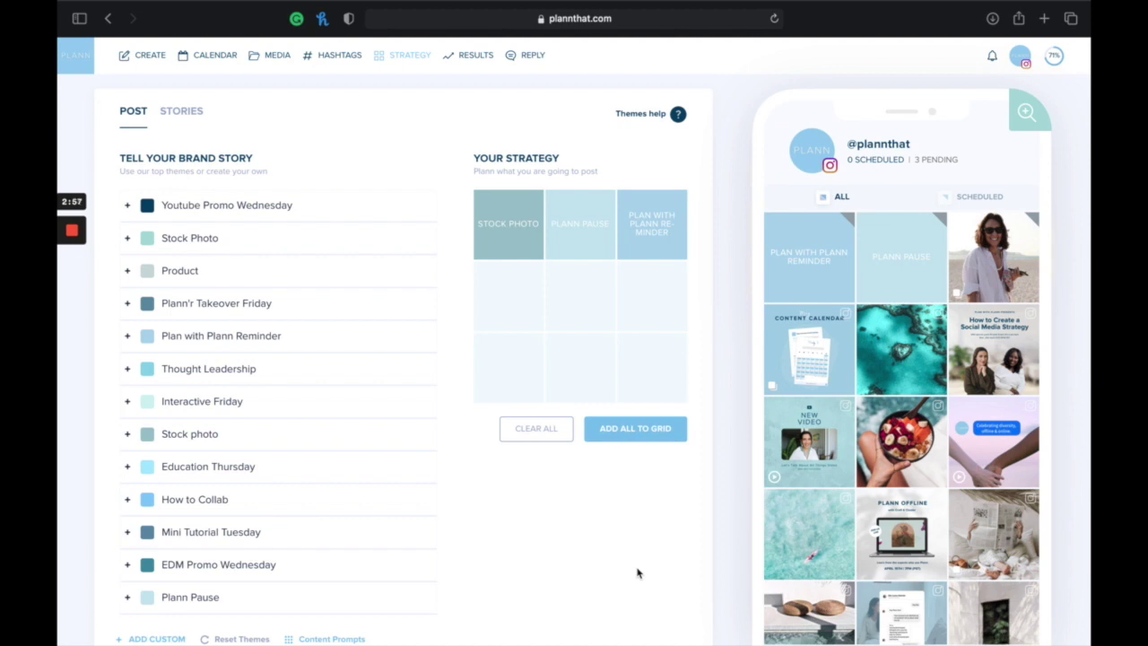
pyautogui.moveTo(508, 224); pyautogui.dragTo(815, 263)
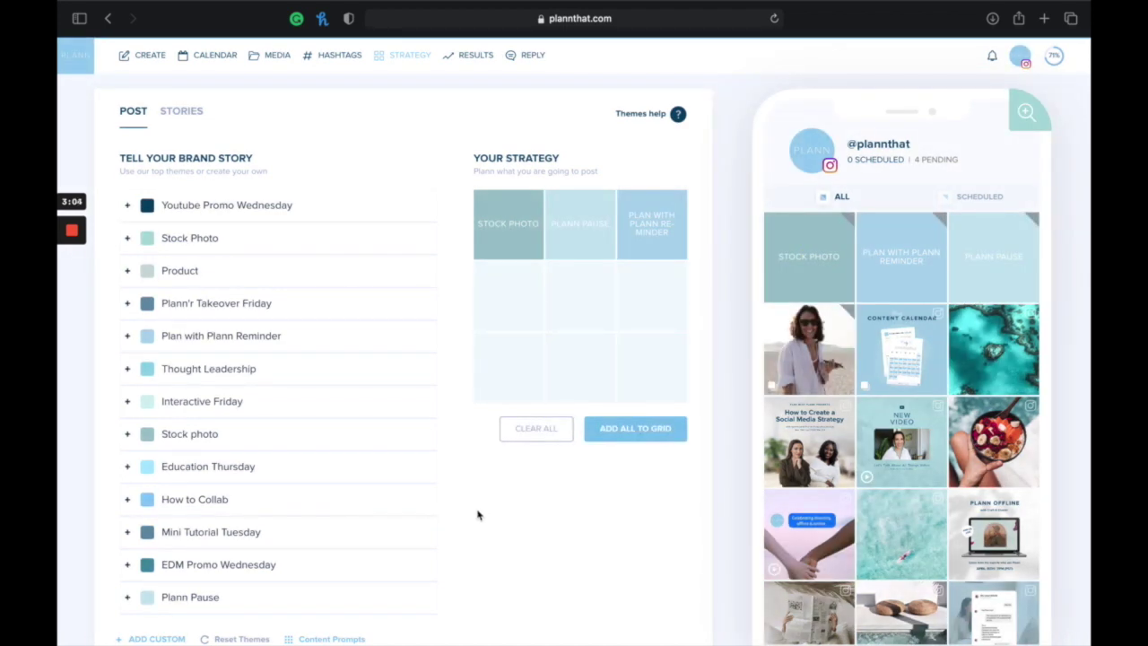
# Step: Add the How to Collab and Product themes to the strategy, placing each in turn at the first position of the feed preview
pyautogui.moveTo(128, 499); pyautogui.dragTo(507, 224)
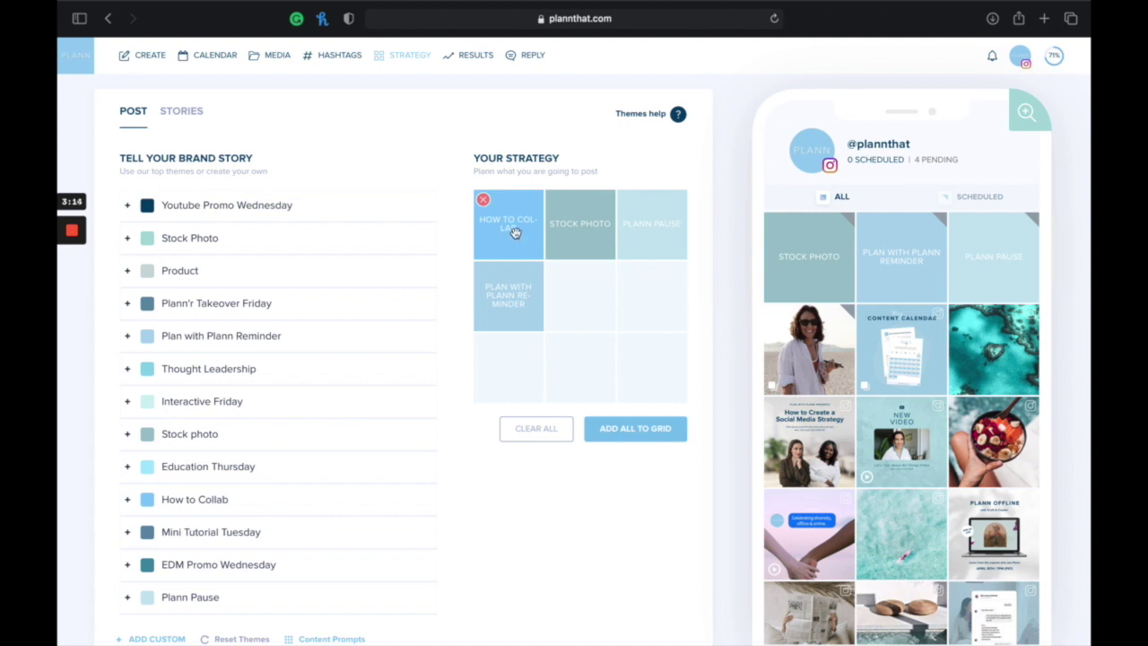
pyautogui.moveTo(514, 232); pyautogui.dragTo(810, 265)
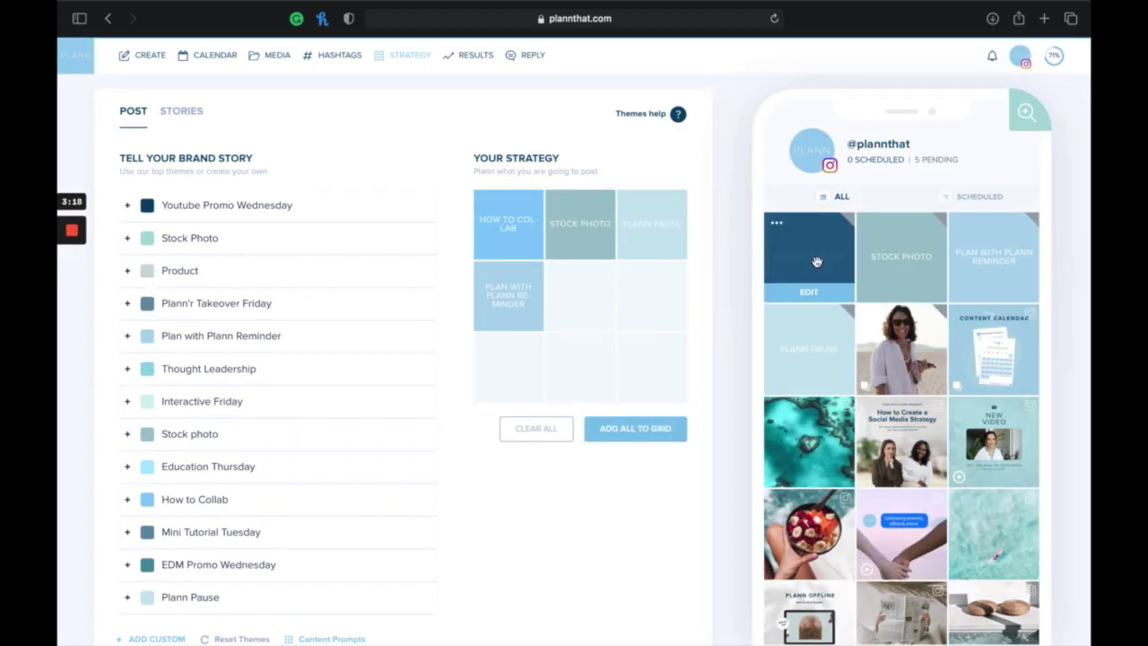
pyautogui.click(127, 270)
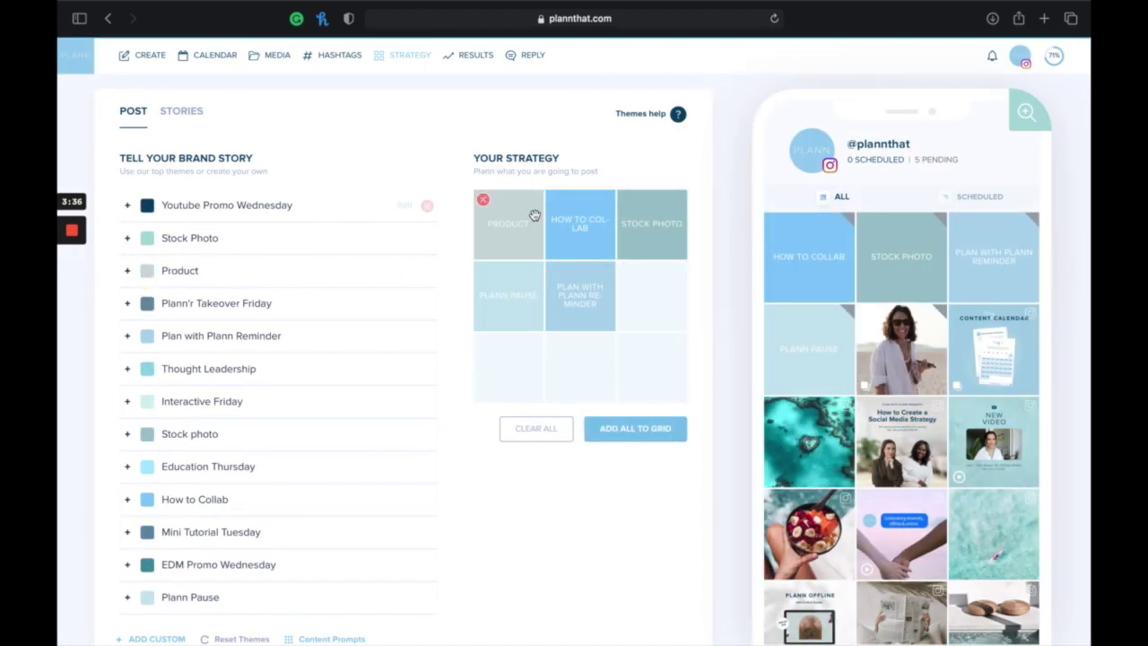
pyautogui.moveTo(513, 231); pyautogui.dragTo(805, 275)
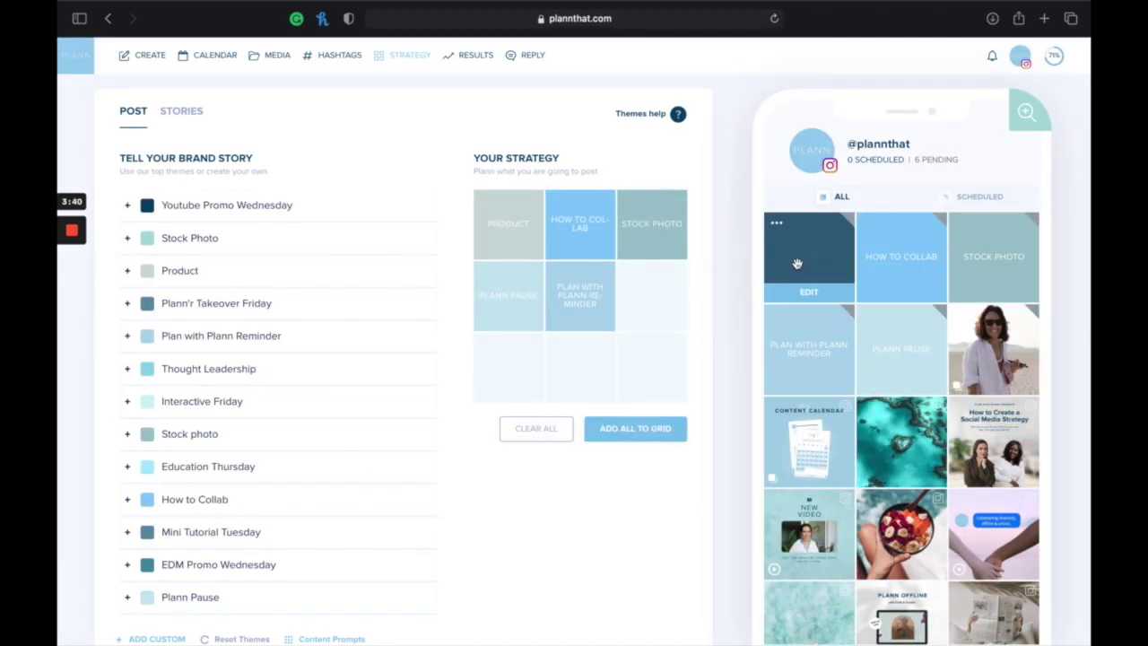
# Step: Create a custom post theme named "Relatable/funny post" with the light blue colour #C7E3EF
pyautogui.scroll(-1, 564, 536)
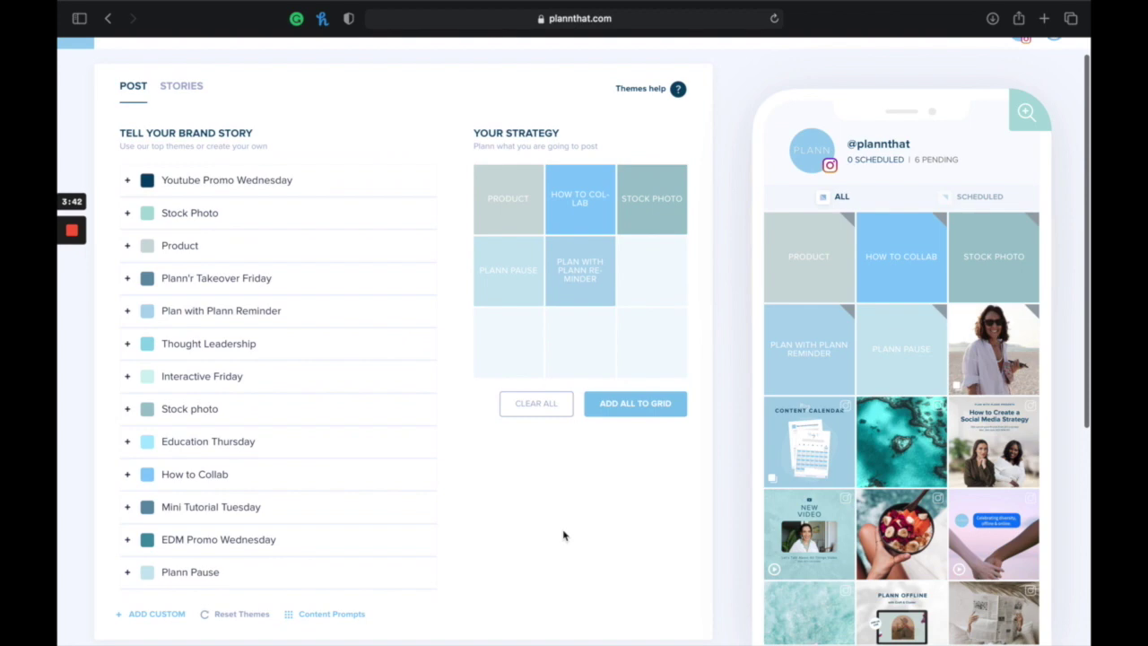
pyautogui.scroll(-1, 563, 536)
pyautogui.click(157, 596)
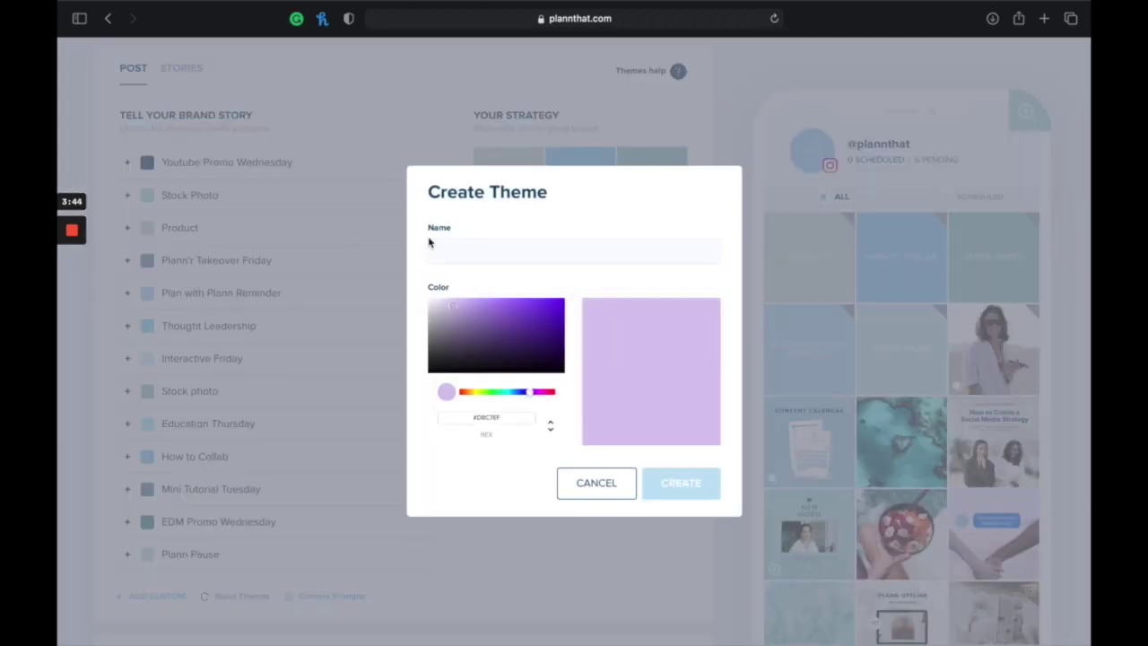
pyautogui.moveTo(532, 392); pyautogui.dragTo(514, 397)
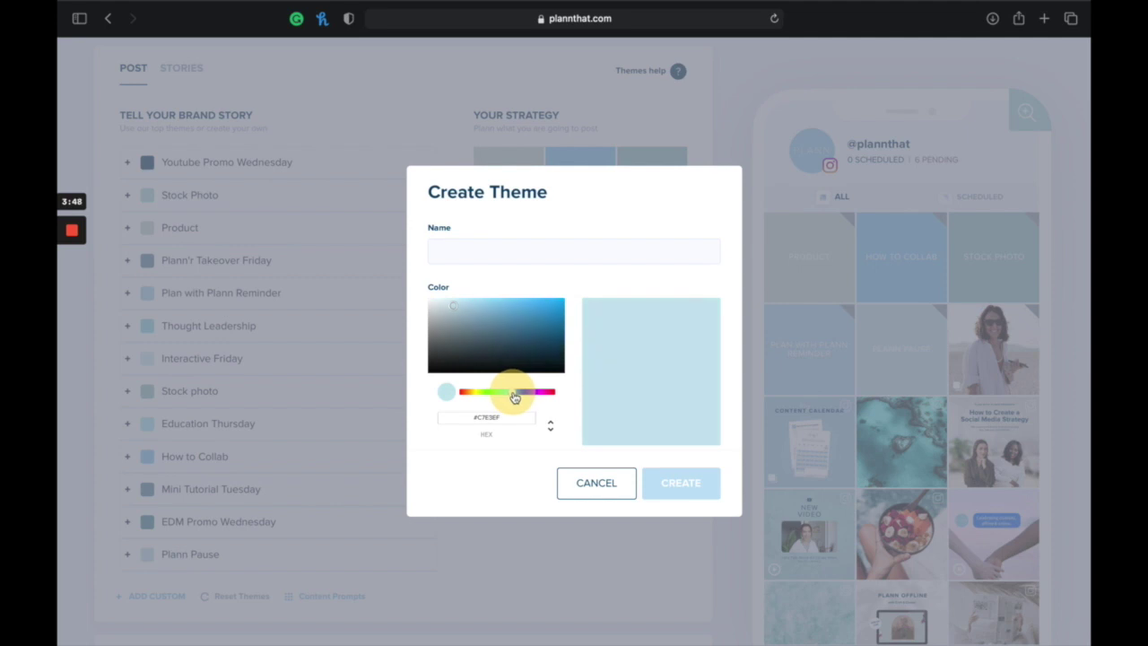
pyautogui.click(496, 260)
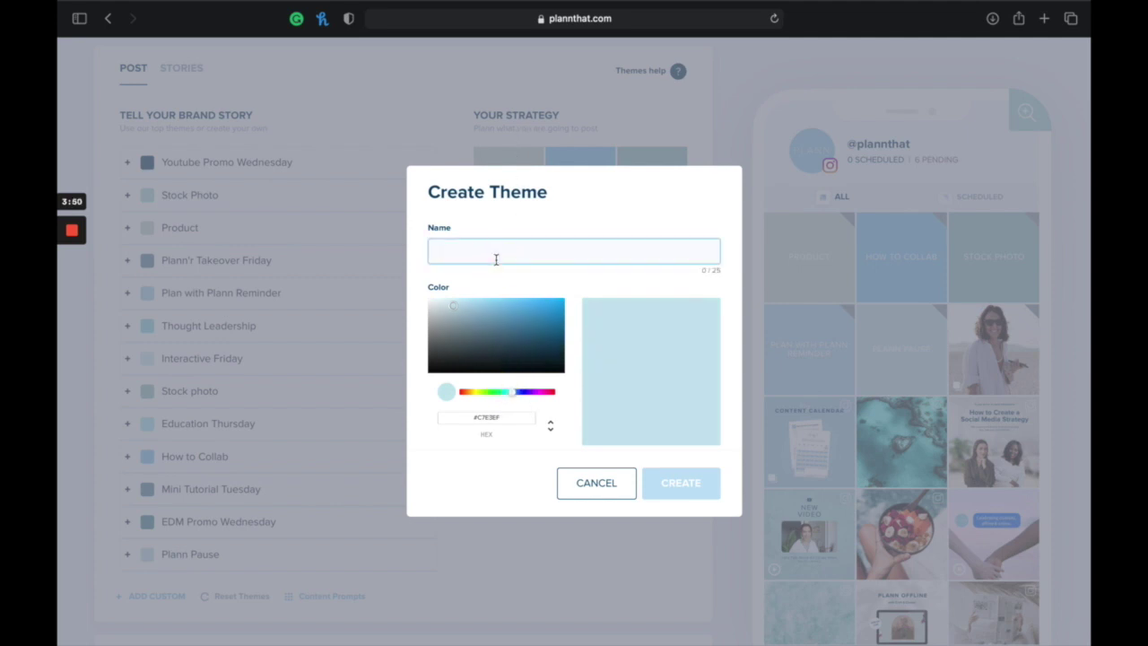
pyautogui.write('Relatable/funny post')
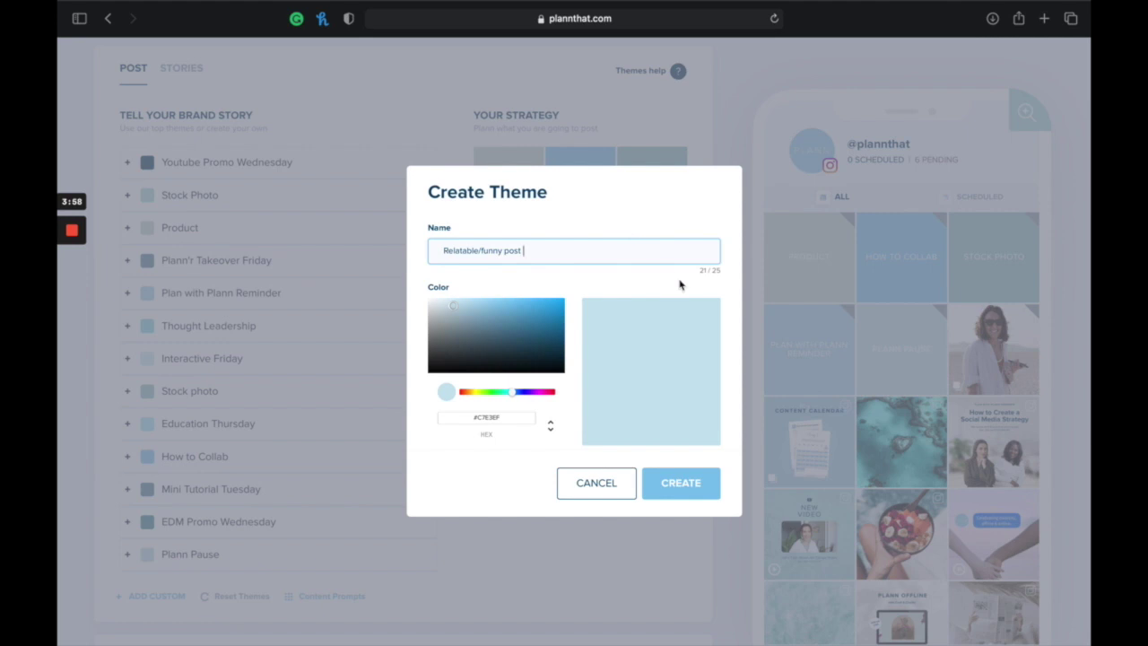
pyautogui.click(699, 485)
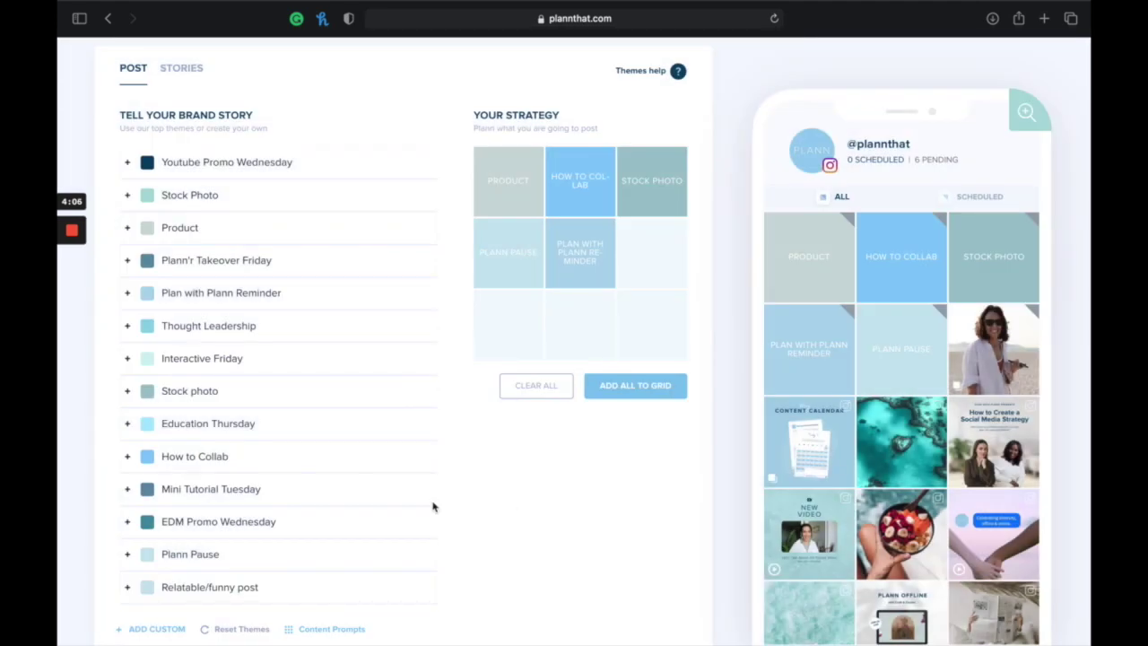
# Step: Add the Relatable/funny post theme to the strategy and place it at the first position of the feed preview
pyautogui.click(127, 587)
pyautogui.moveTo(507, 196); pyautogui.dragTo(763, 251)
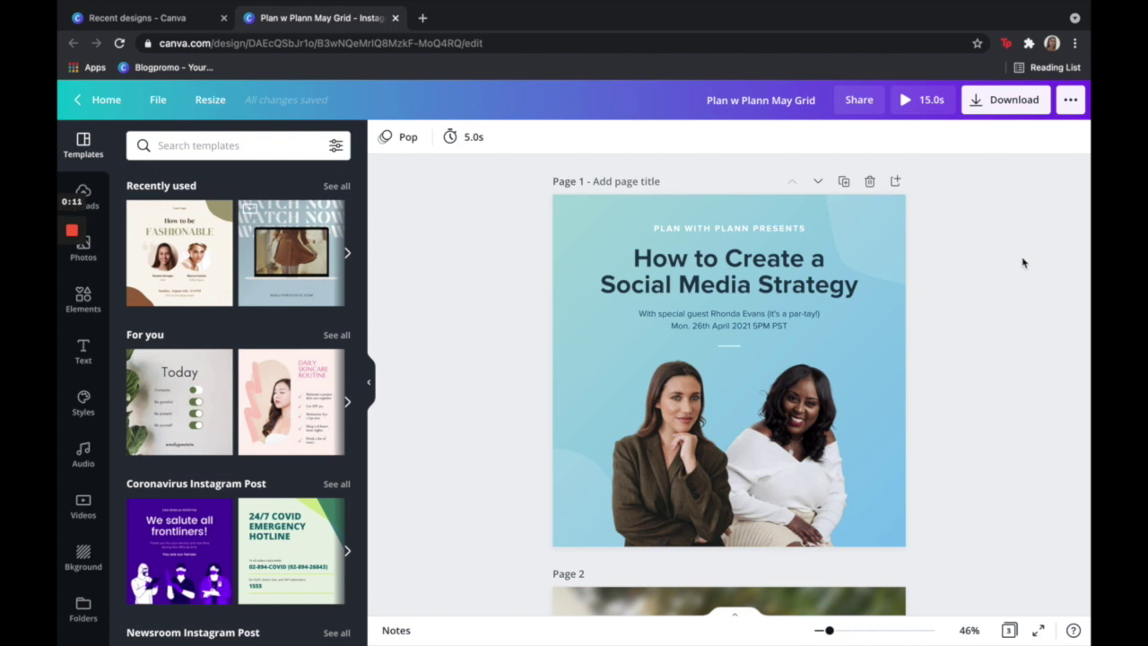
# Step: In the Canva design Plan w Plann May Grid, delete the cut-out of the woman in the brown blazer from page 2
pyautogui.scroll(-1, 992, 305)
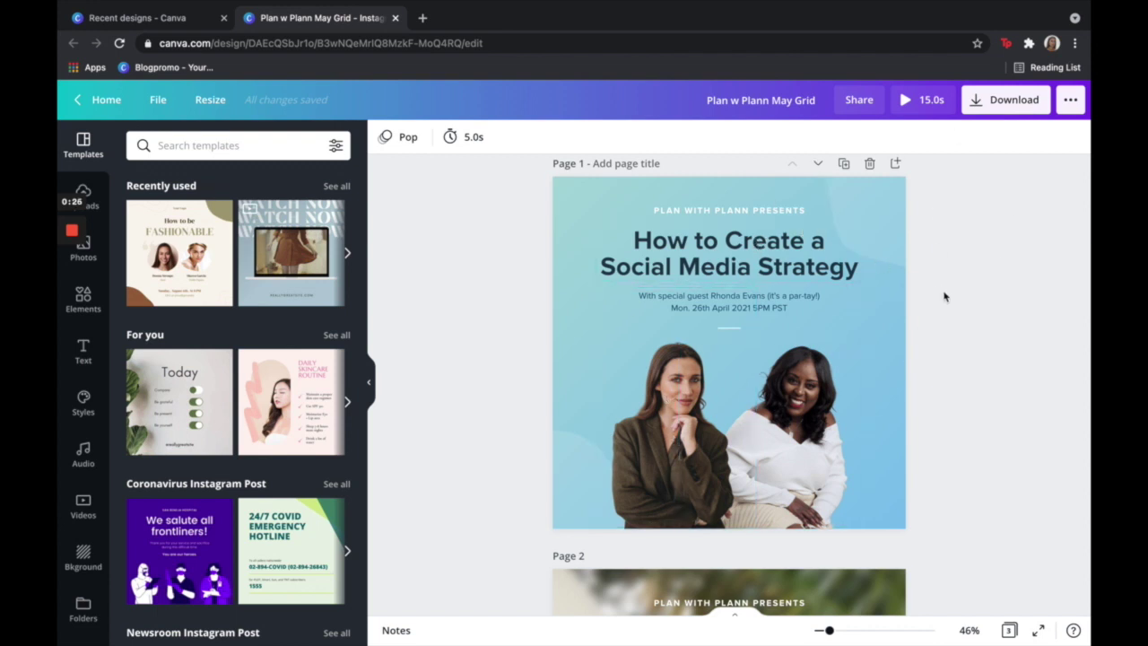
pyautogui.scroll(-1, 943, 296)
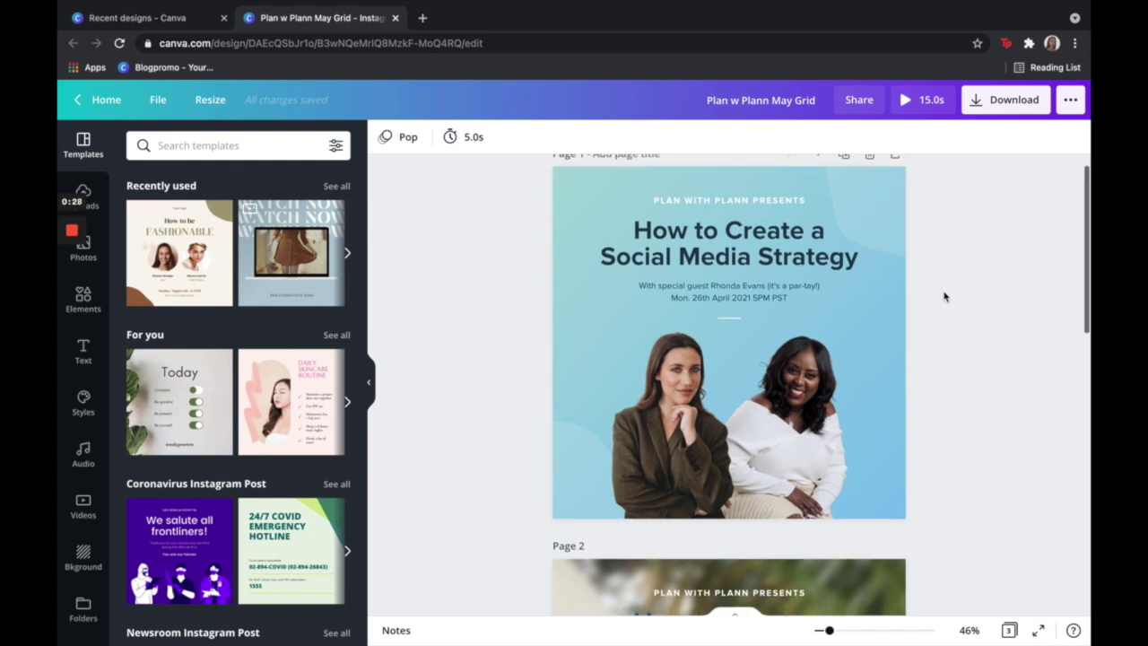
pyautogui.scroll(-5, 868, 345)
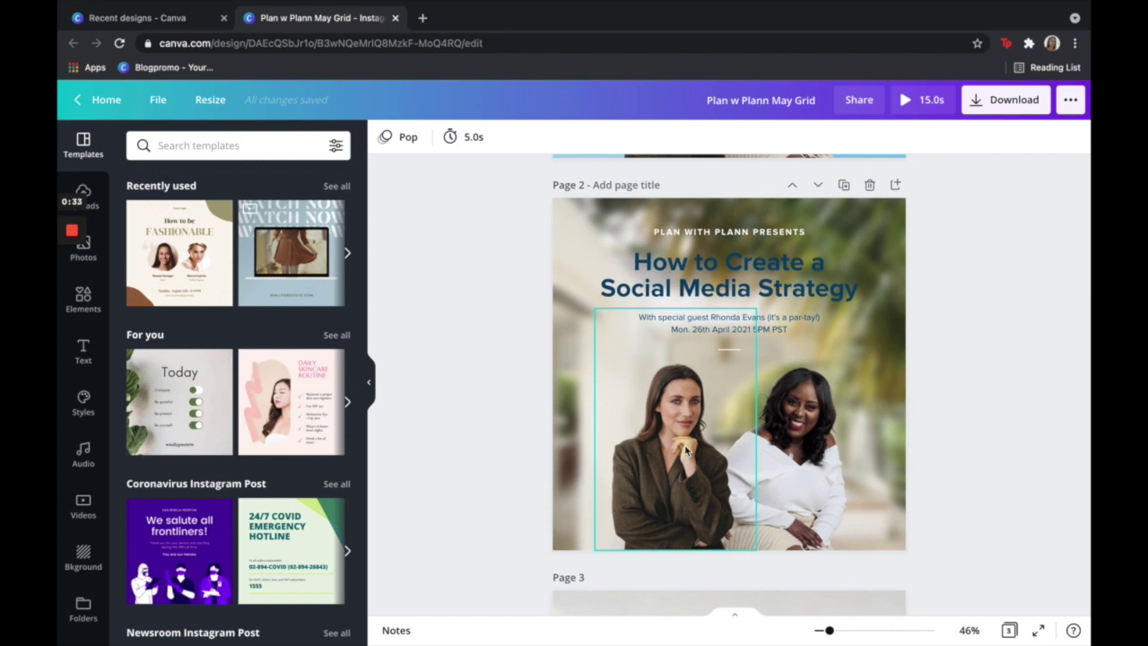
pyautogui.click(686, 452)
pyautogui.press('Delete')
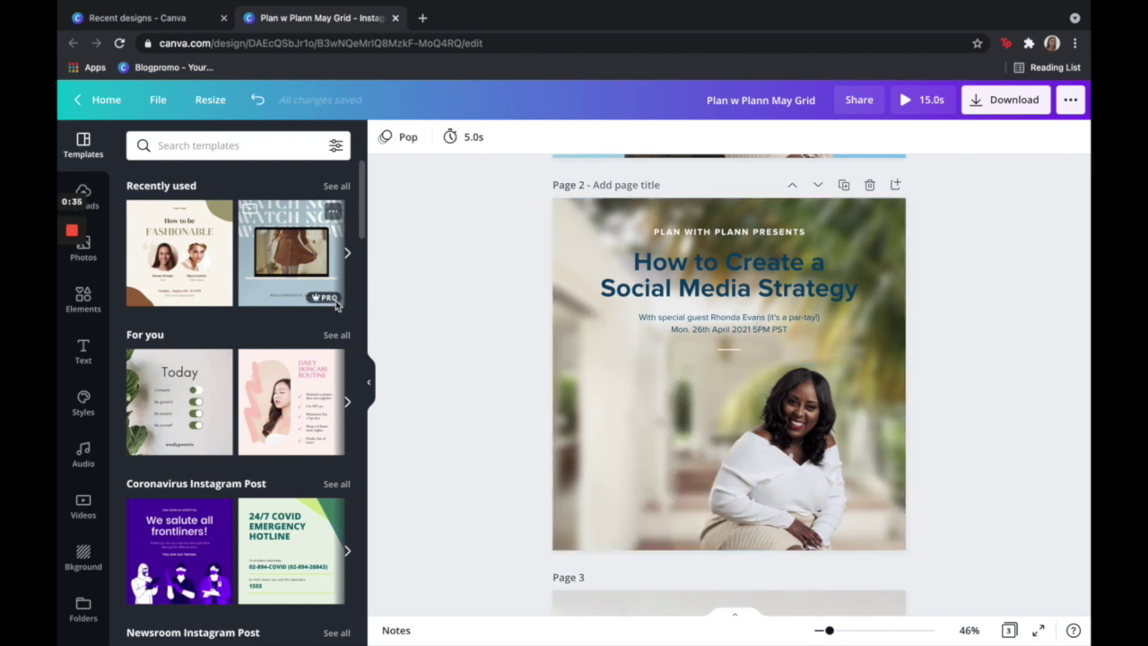
# Step: Insert the uploaded photo of the woman in the brown blazer pointing upward on page 2, beside the other woman
pyautogui.click(84, 248)
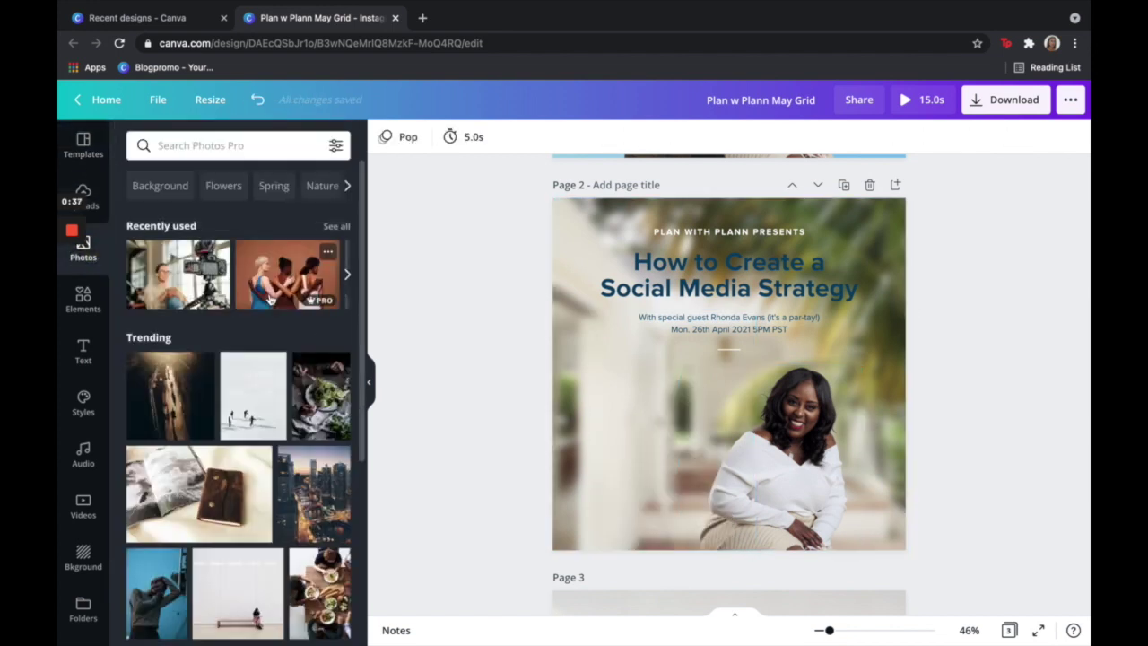
pyautogui.click(84, 194)
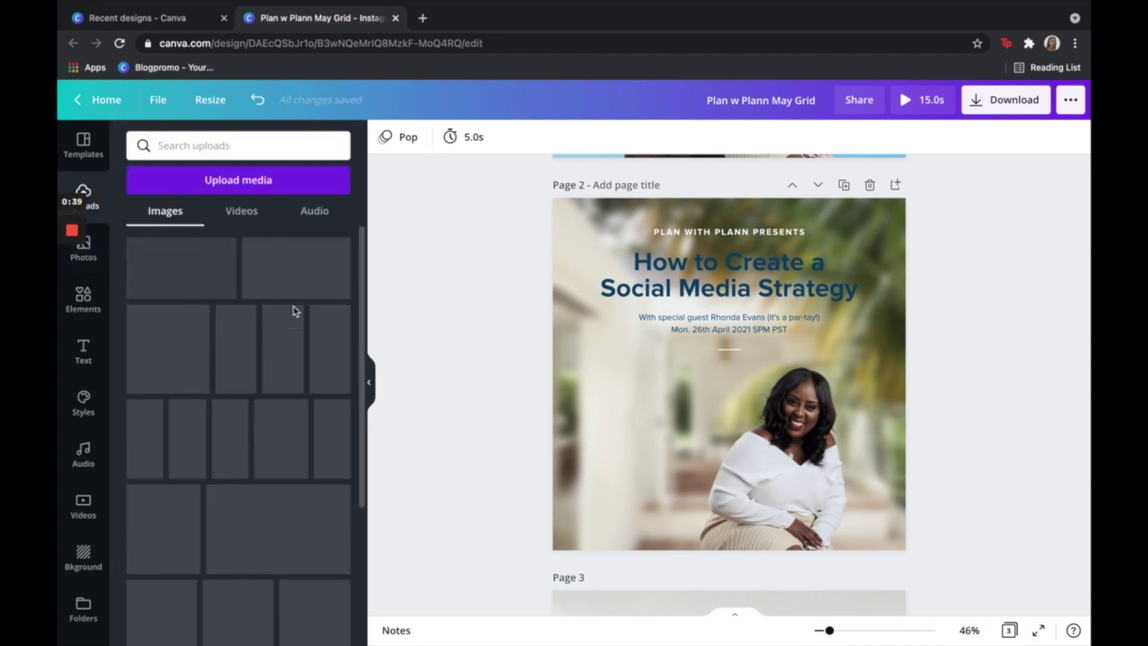
pyautogui.scroll(-2, 292, 360)
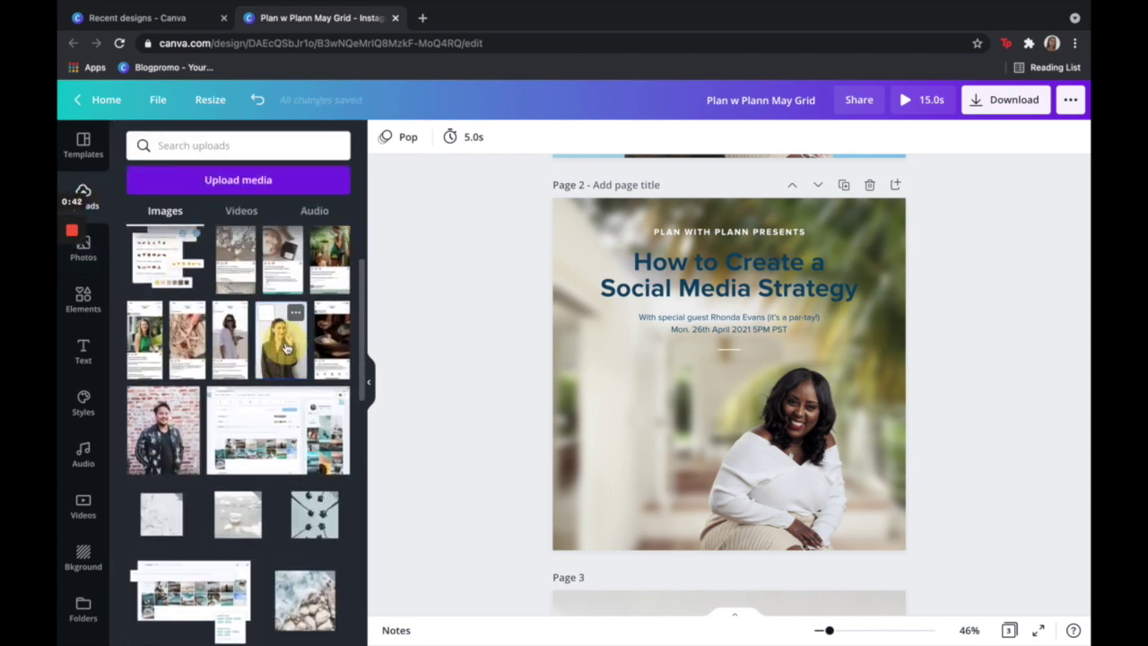
pyautogui.click(283, 345)
pyautogui.moveTo(741, 375); pyautogui.dragTo(701, 412)
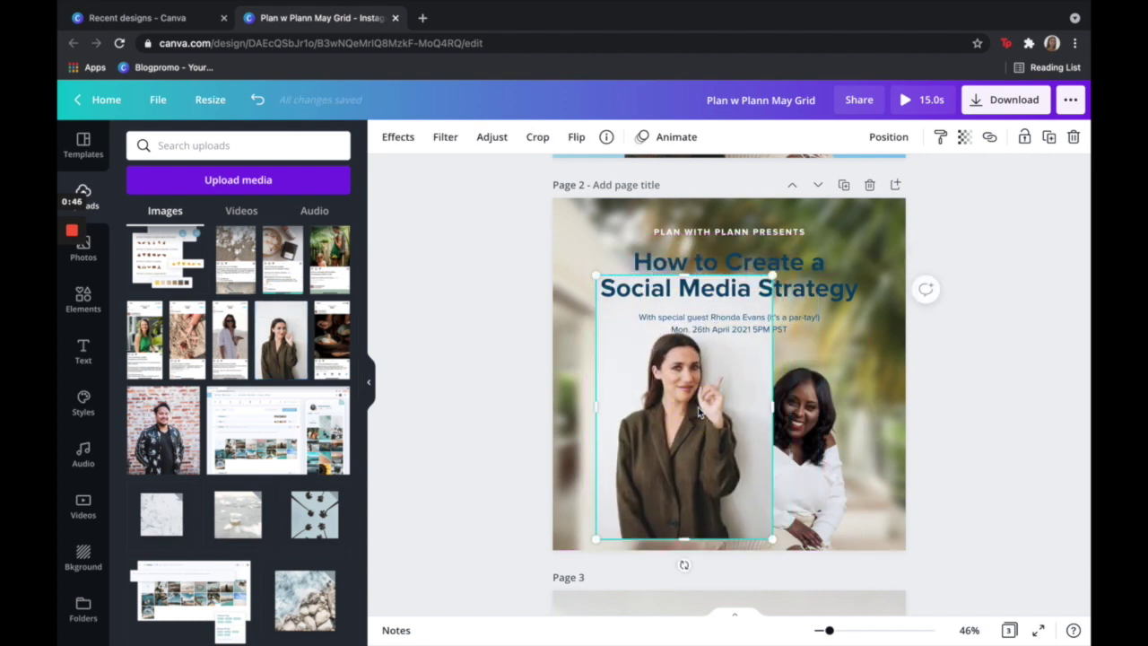
# Step: Remove the inserted photo's background, align it with page 2's bottom edge near the left side, and enlarge it slightly
pyautogui.click(398, 137)
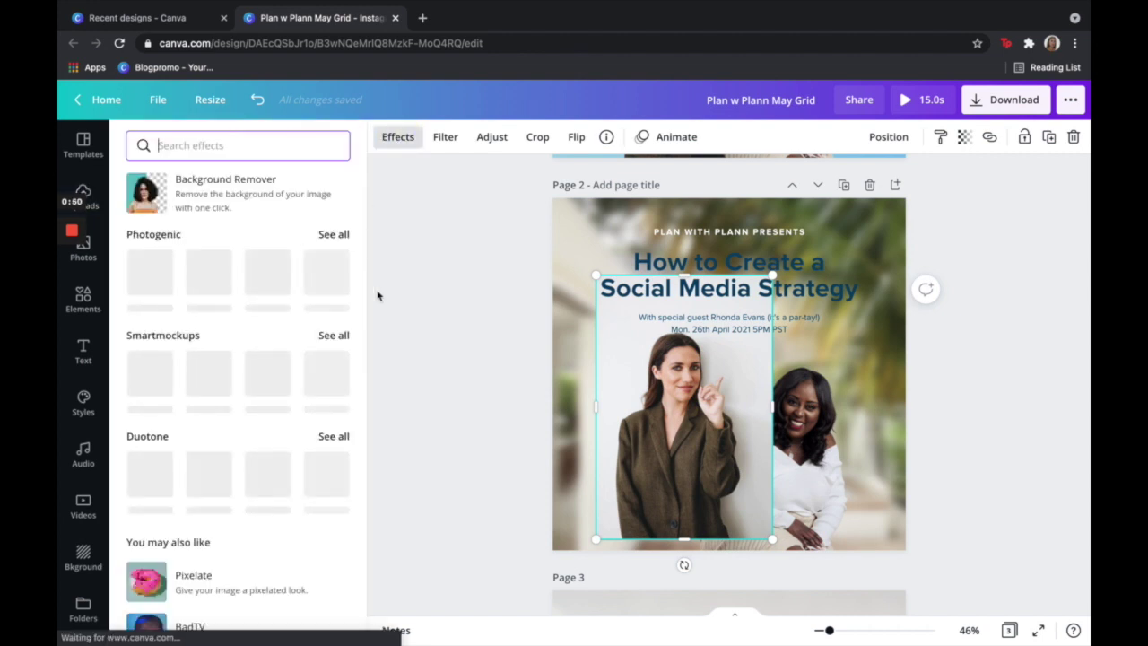
pyautogui.click(227, 195)
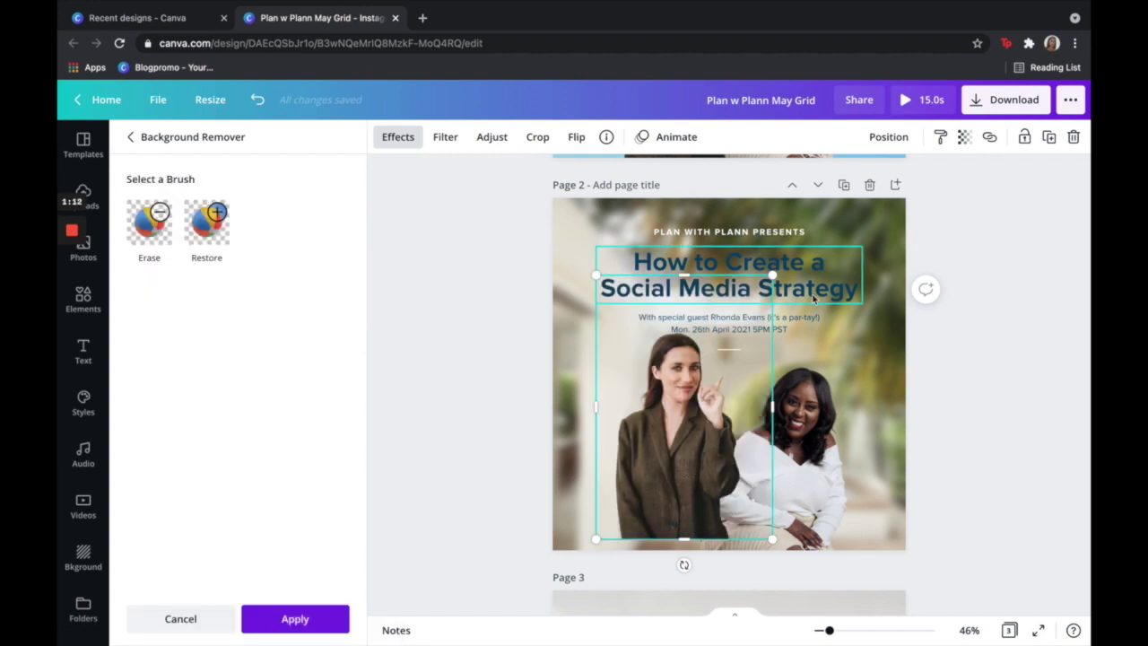
pyautogui.moveTo(705, 418)
pyautogui.mouseDown()
pyautogui.moveTo(673, 411)
pyautogui.moveTo(682, 424)
pyautogui.moveTo(661, 405)
pyautogui.moveTo(667, 427)
pyautogui.mouseUp()
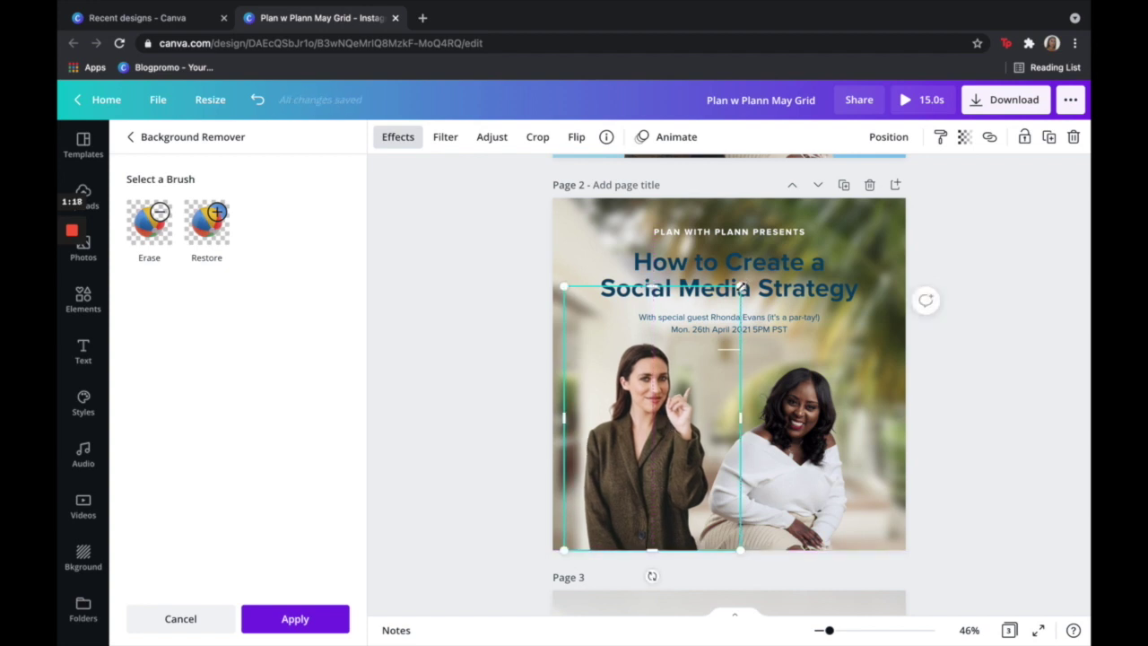
pyautogui.moveTo(741, 286)
pyautogui.mouseDown()
pyautogui.moveTo(786, 230)
pyautogui.moveTo(754, 276)
pyautogui.moveTo(737, 273)
pyautogui.mouseUp()
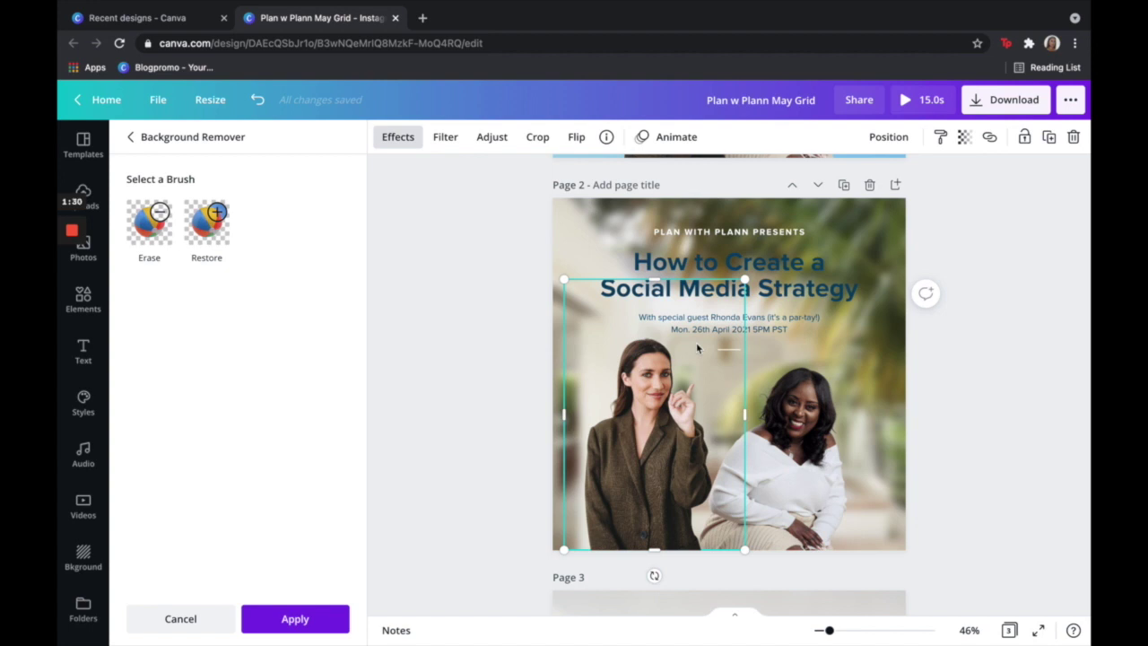
pyautogui.click(149, 238)
pyautogui.click(503, 194)
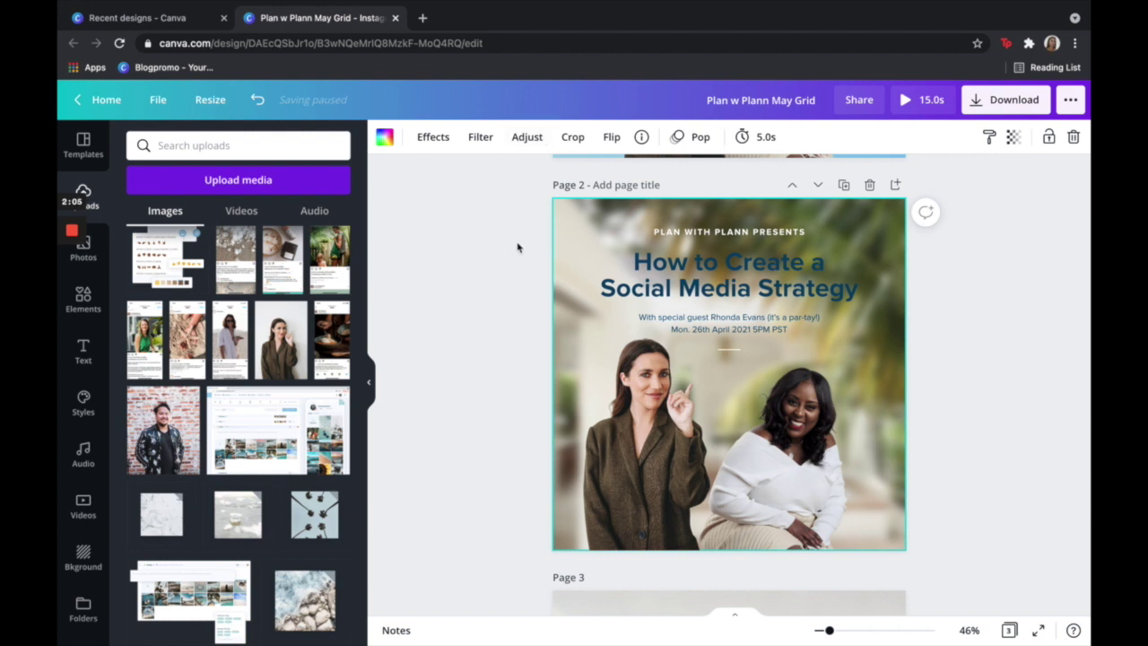
# Step: Set the blur of page 2's background photo to 13
pyautogui.click(527, 139)
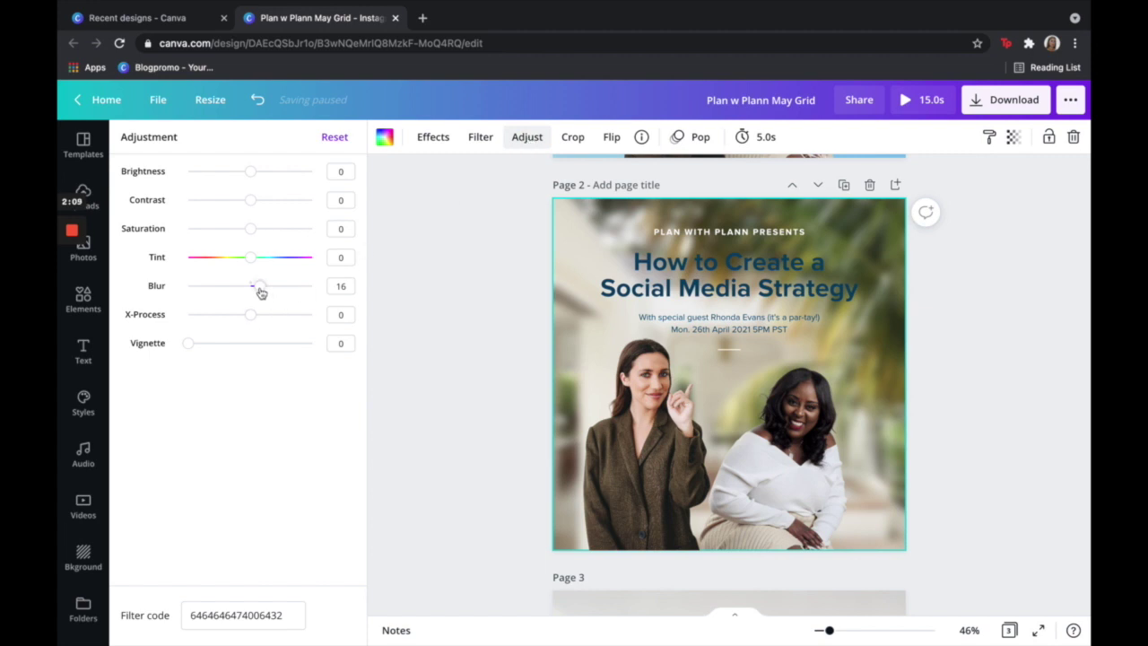
pyautogui.moveTo(259, 294)
pyautogui.mouseDown()
pyautogui.moveTo(231, 292)
pyautogui.moveTo(259, 298)
pyautogui.mouseUp()
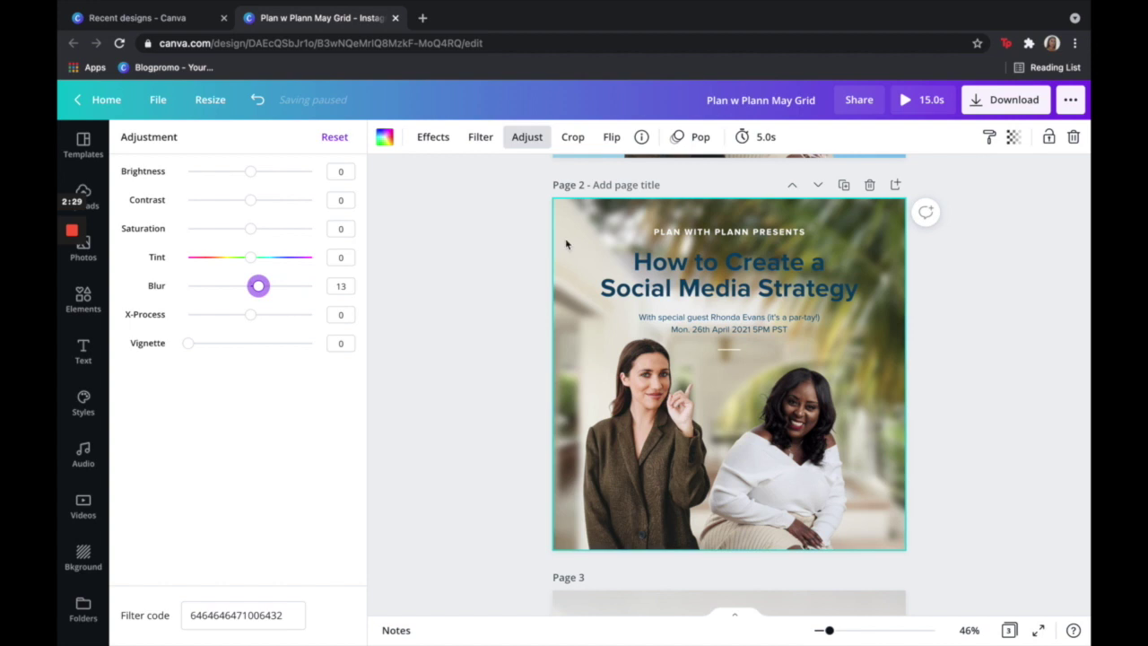
# Step: Apply the secondary brand colors to page 1 and shuffle them through several colour combinations
pyautogui.scroll(1, 564, 244)
pyautogui.click(109, 400)
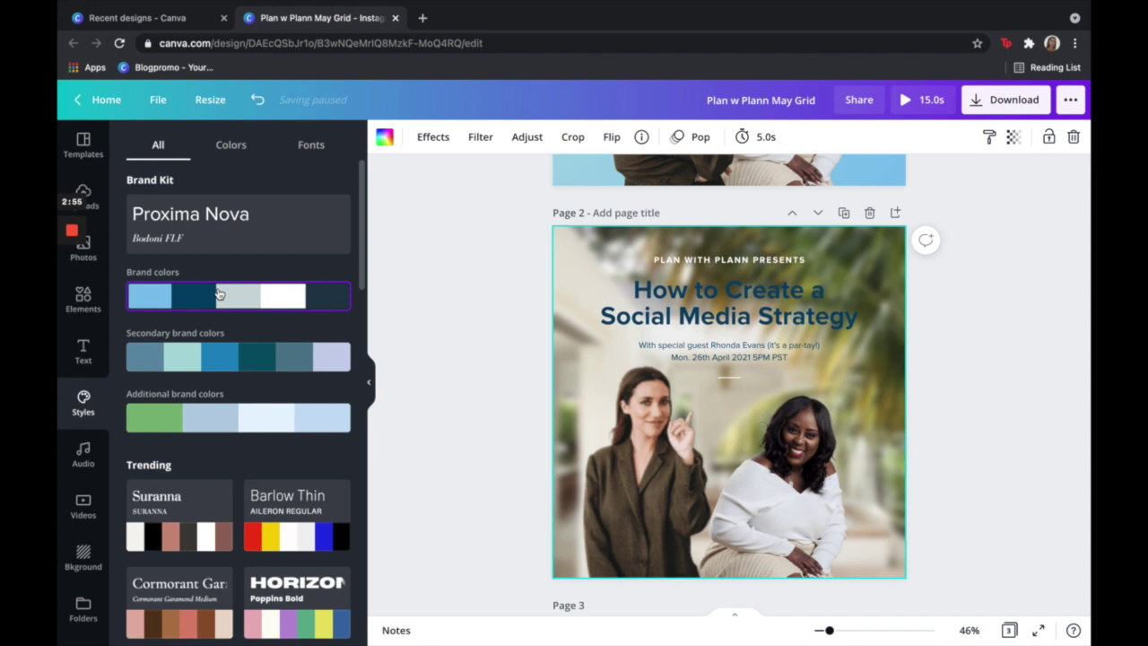
pyautogui.scroll(3, 457, 229)
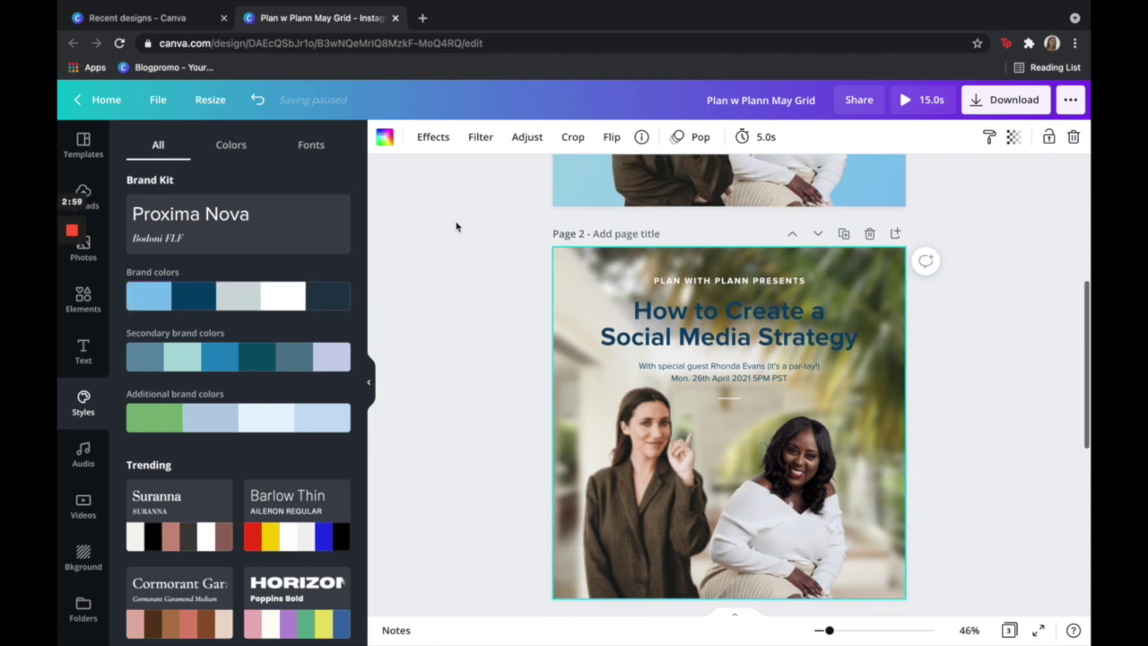
pyautogui.click(579, 187)
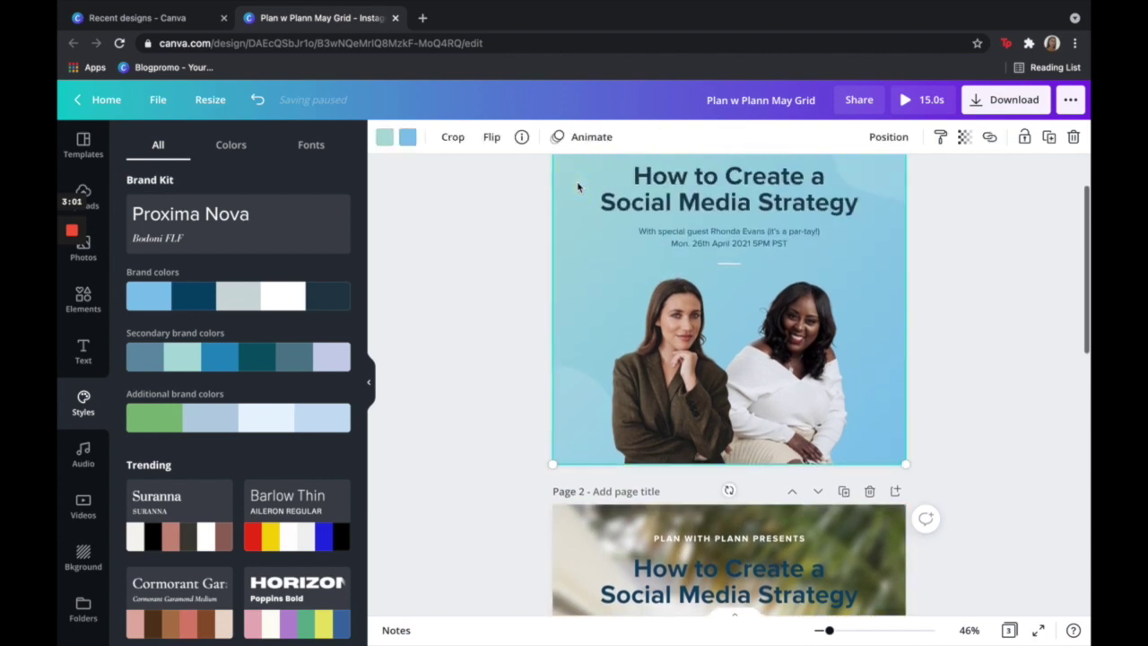
pyautogui.scroll(2, 578, 187)
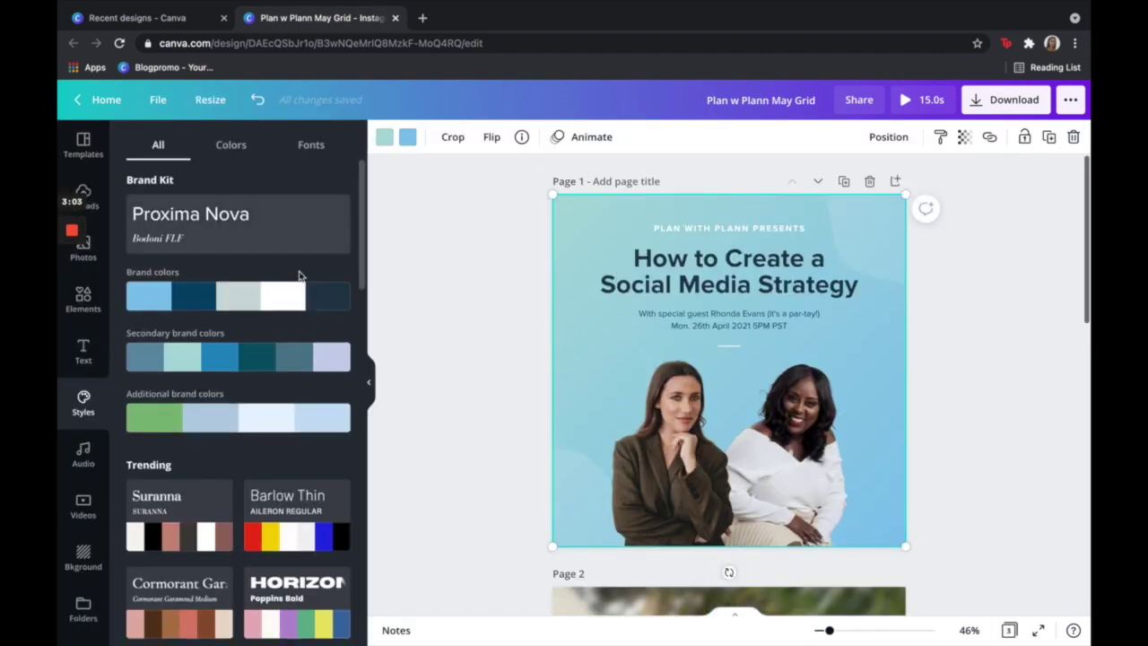
pyautogui.click(216, 354)
pyautogui.click(215, 356)
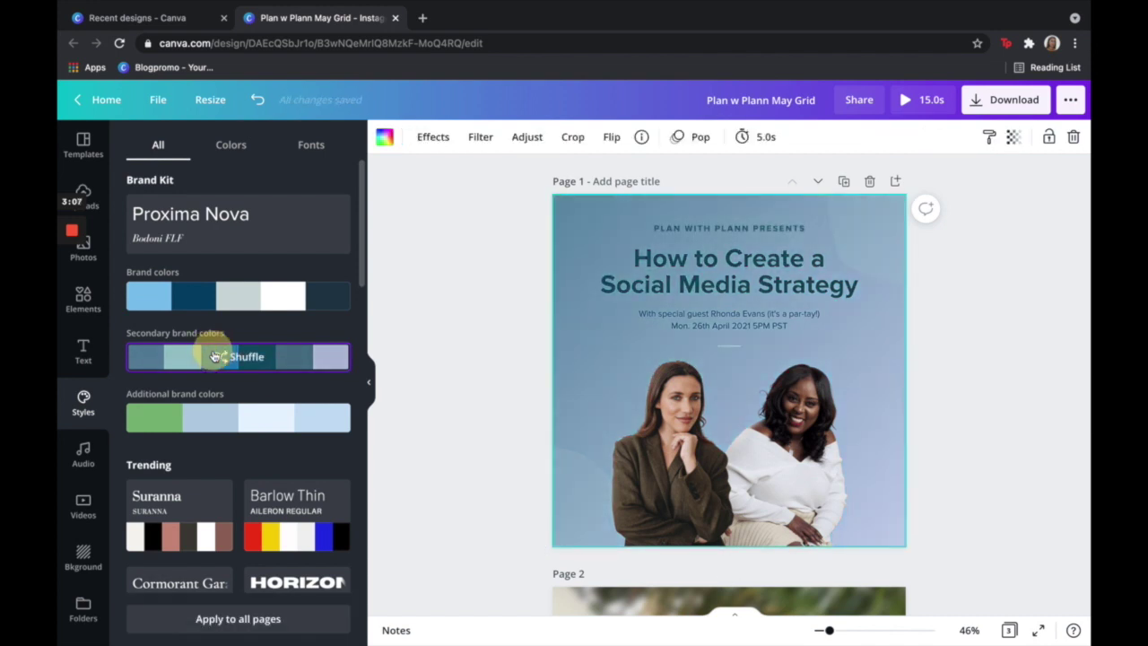
pyautogui.click(215, 356)
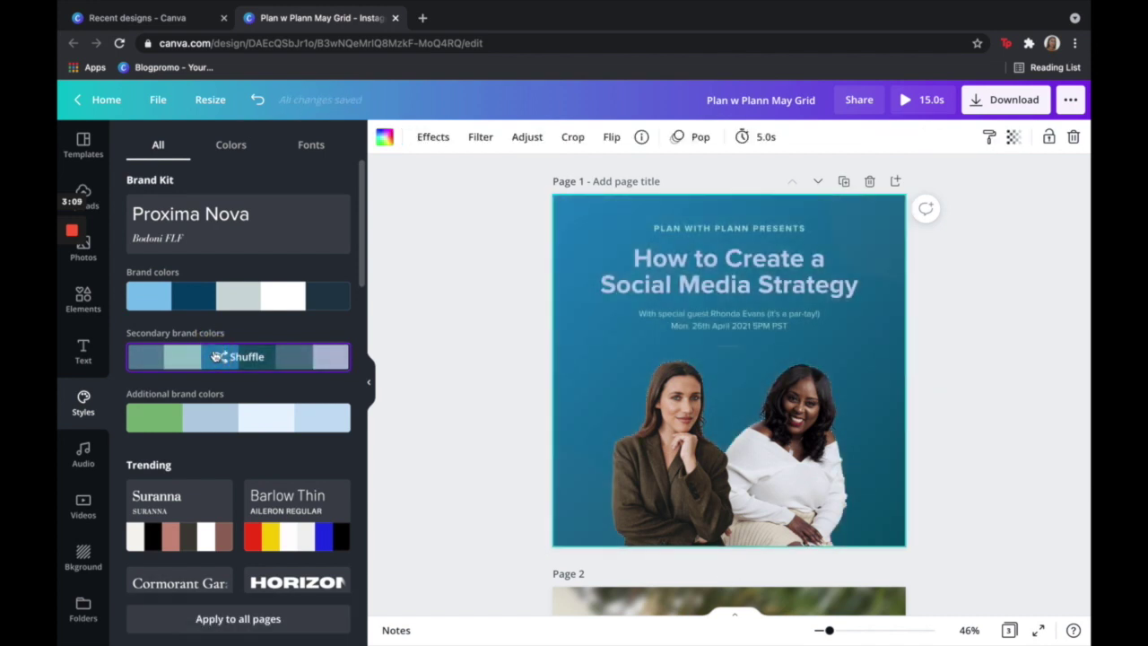
pyautogui.click(216, 356)
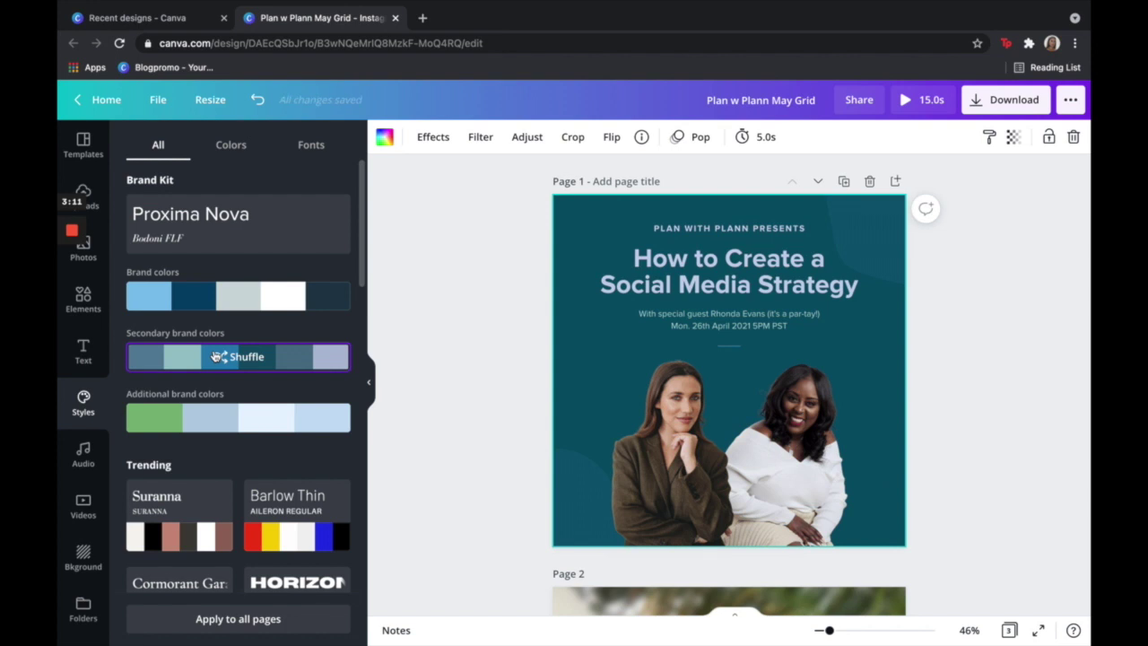
pyautogui.click(216, 356)
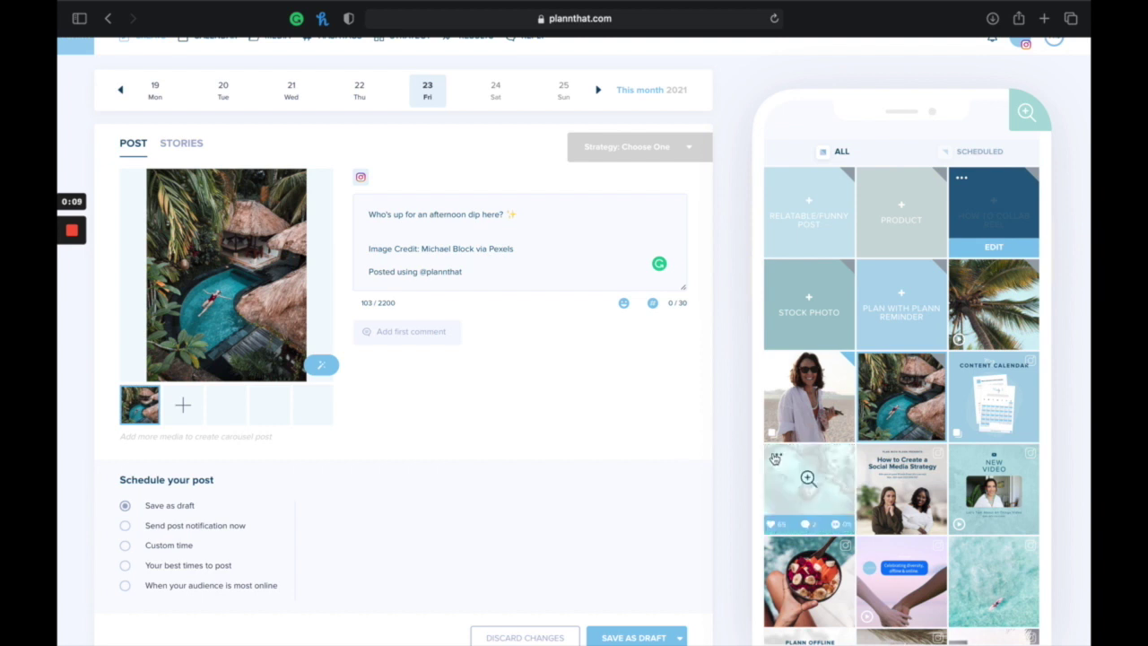
# Step: Set the jungle pool photo post to publish at a custom time, with April 23, 2021 as its date
pyautogui.moveTo(903, 381)
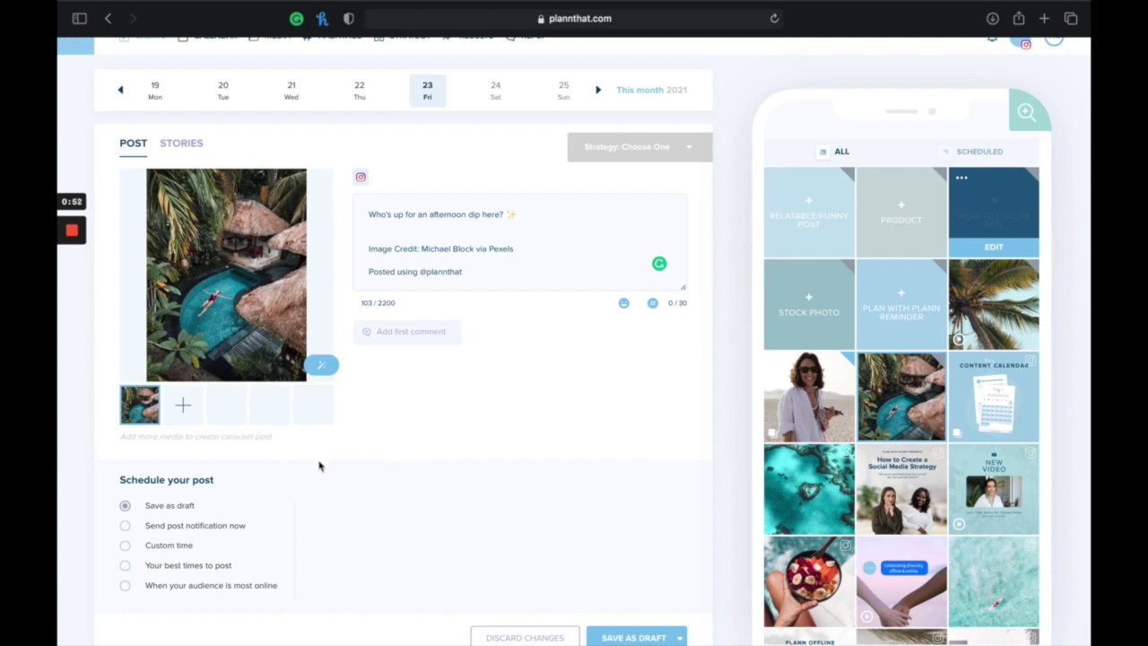
pyautogui.click(162, 545)
pyautogui.scroll(-2, 524, 469)
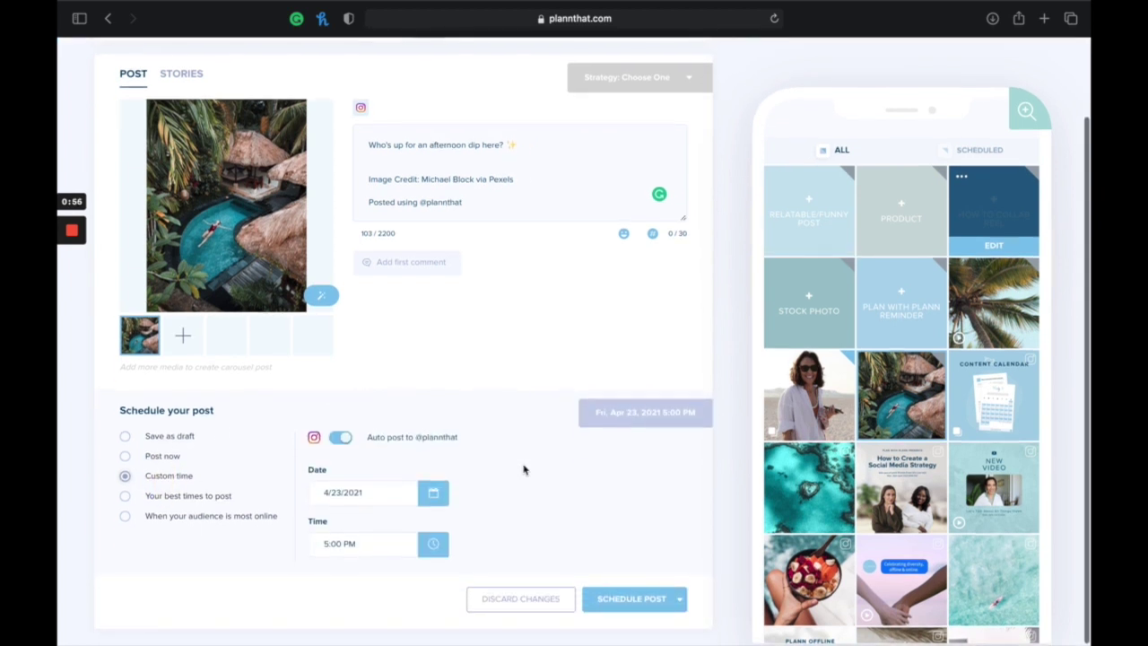
pyautogui.click(433, 500)
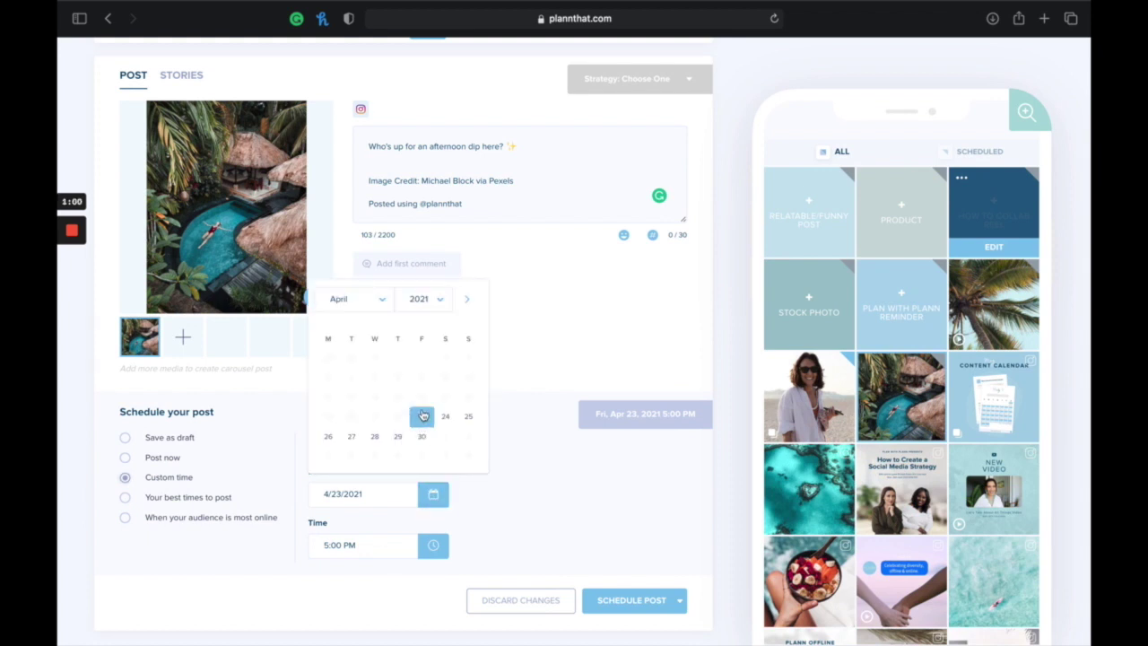
pyautogui.click(421, 417)
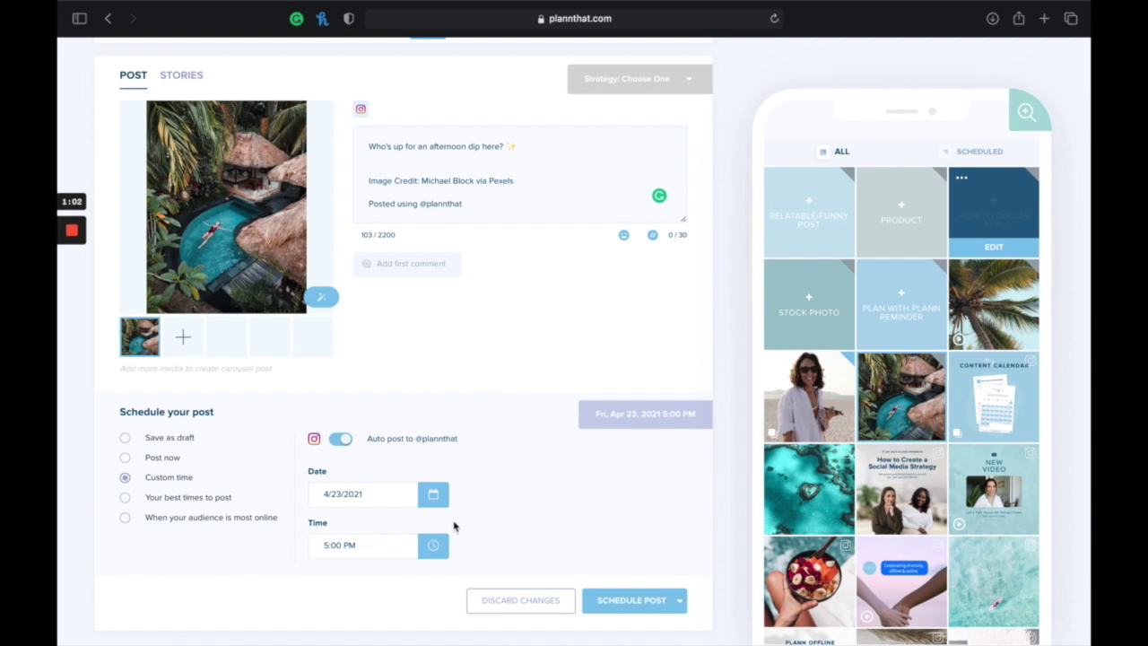
# Step: Set the pool post's publishing time to 4:30 PM
pyautogui.click(432, 547)
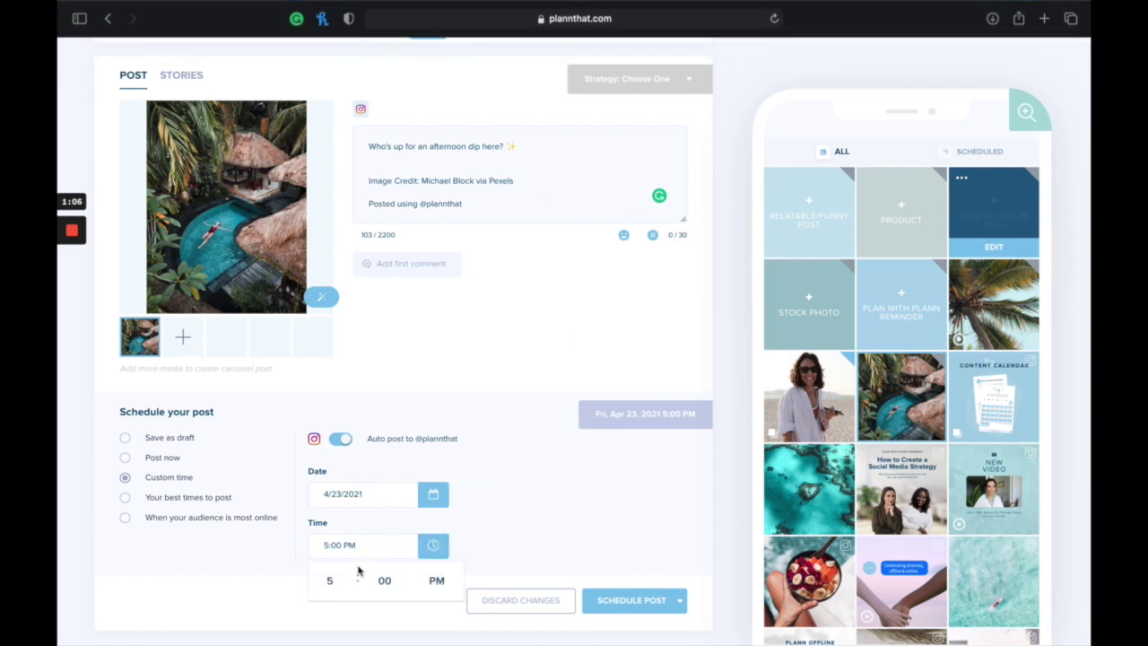
pyautogui.click(331, 581)
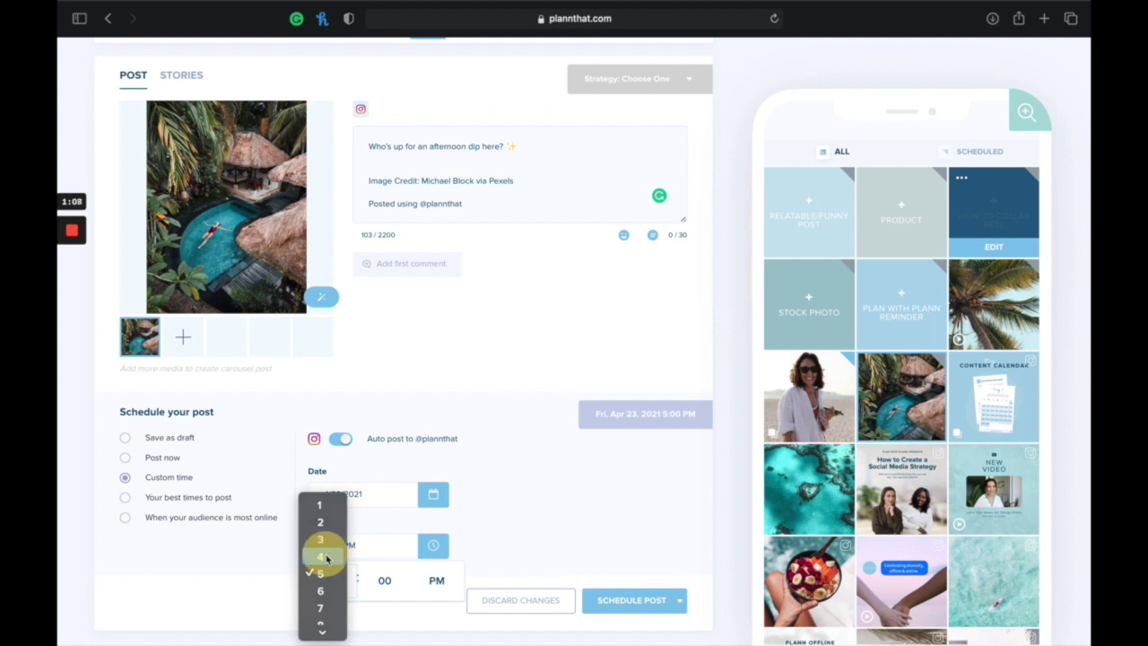
pyautogui.click(320, 556)
pyautogui.click(381, 581)
pyautogui.scroll(-10, 386, 599)
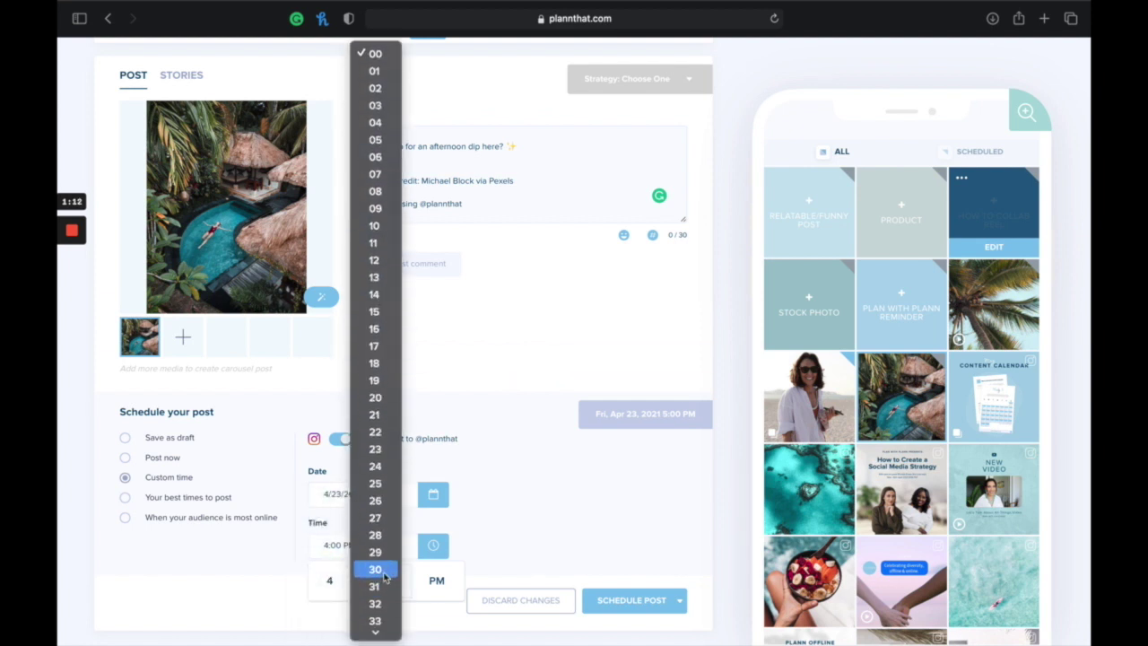
pyautogui.click(375, 569)
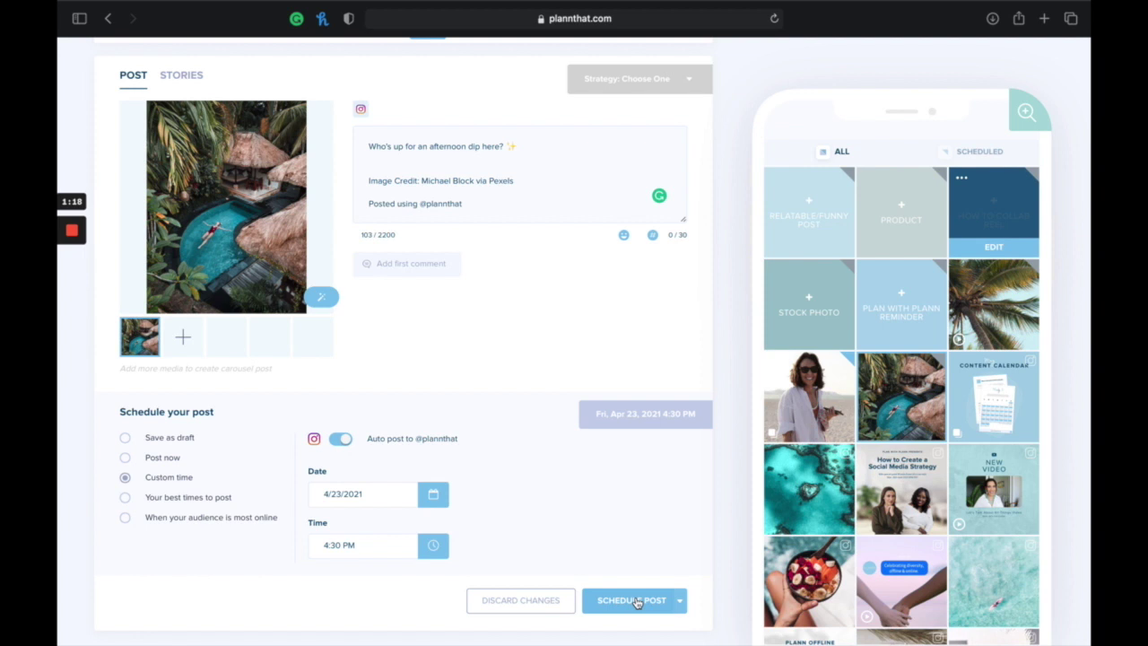
# Step: Add a first comment containing the Content creation hashtag set to the pool post and schedule the post
pyautogui.click(395, 267)
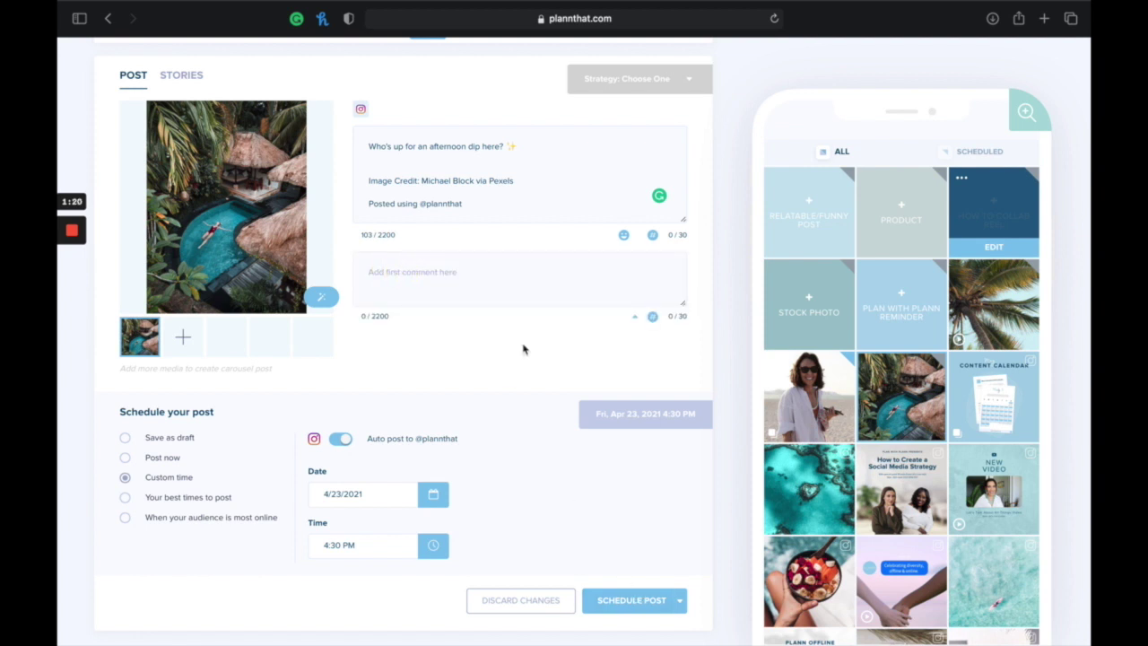
pyautogui.click(652, 315)
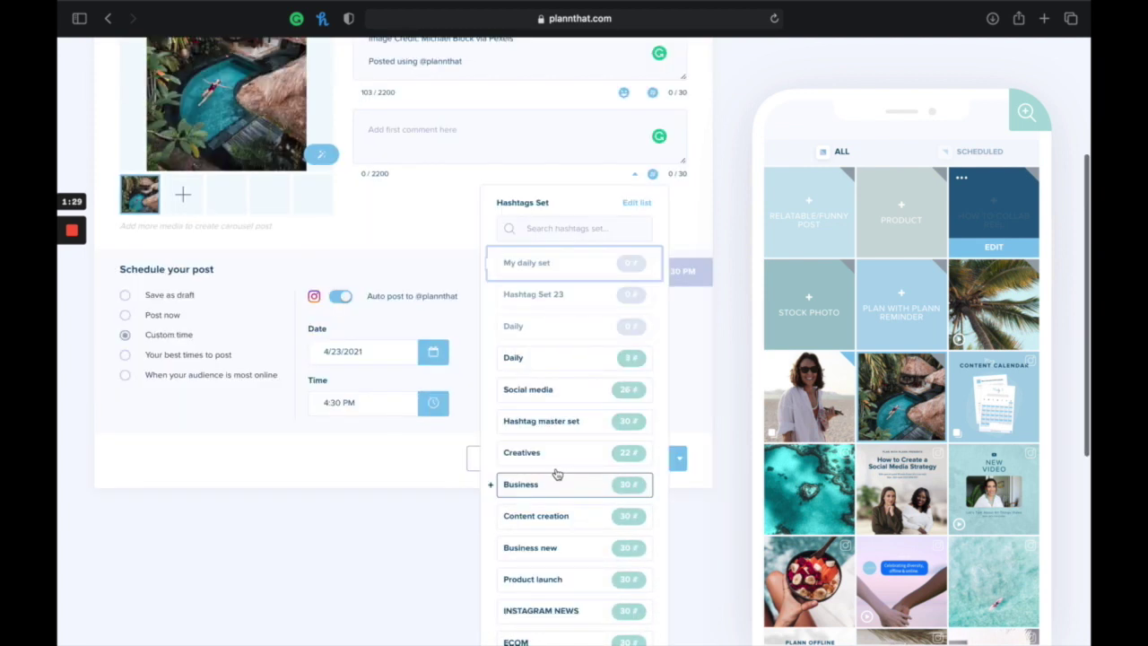
pyautogui.click(567, 518)
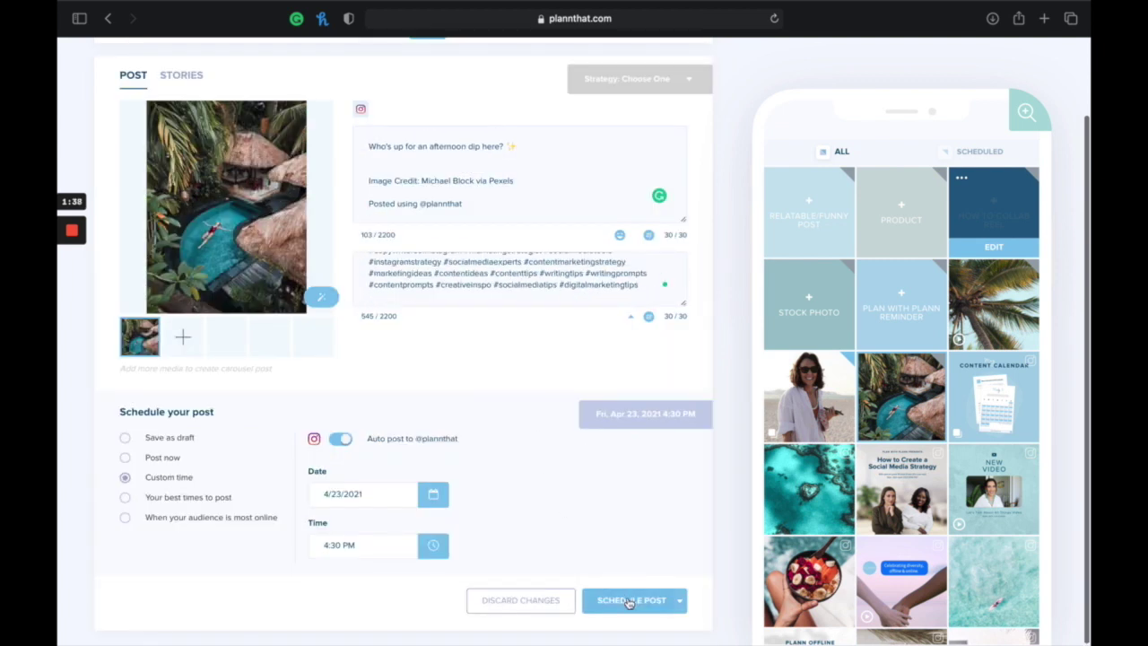
pyautogui.click(628, 600)
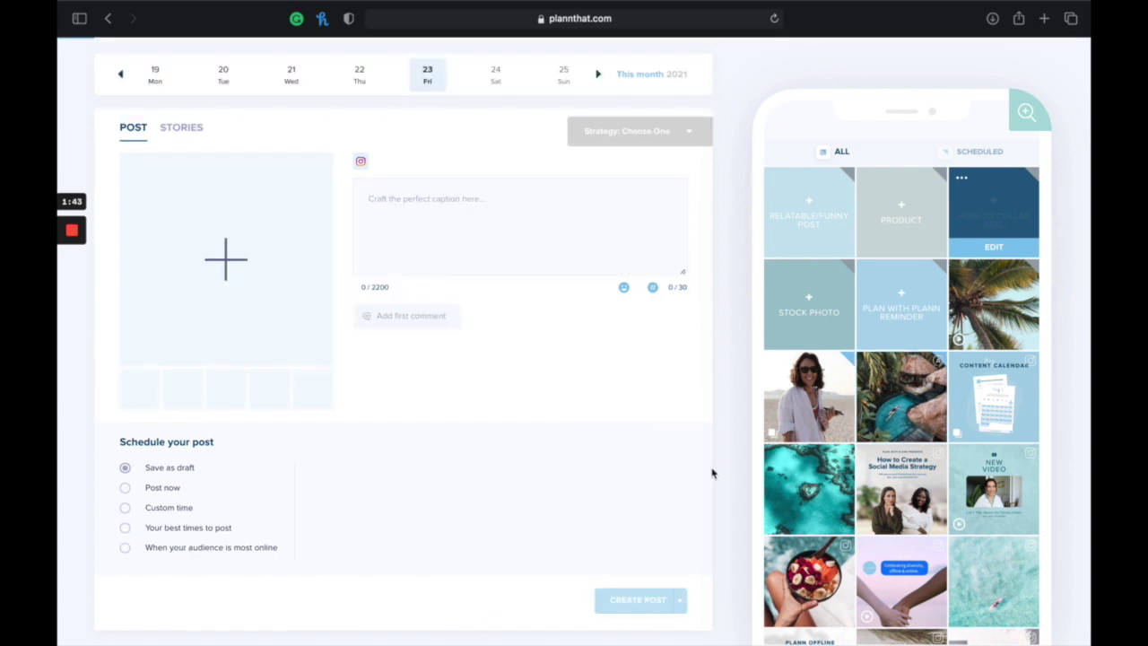